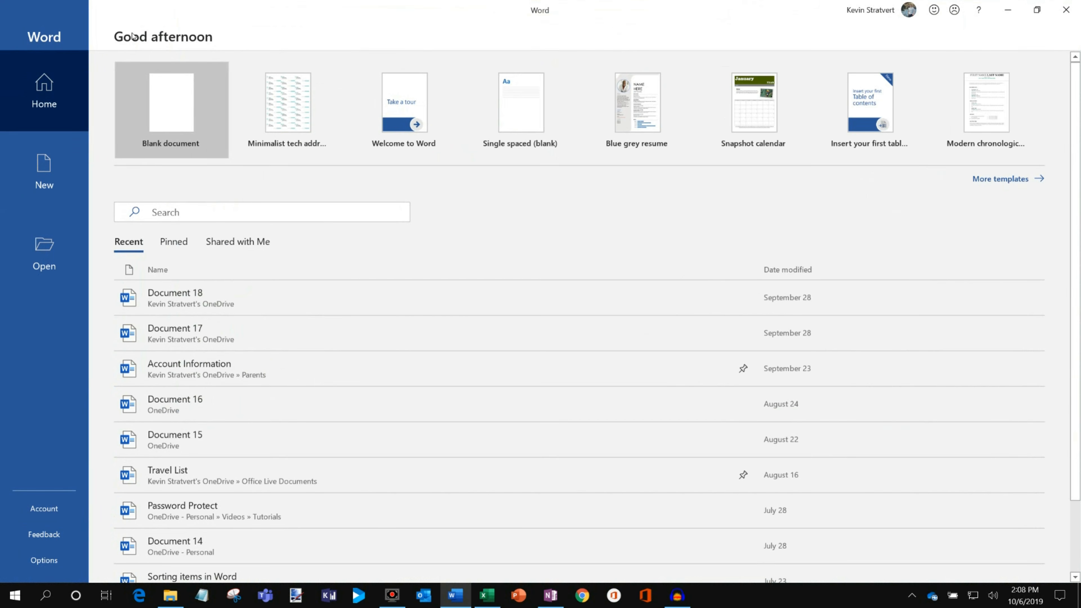
Create a blank document and start the step-by-step mail merge wizard with Labels as the document type.
{"action": "left_click", "coordinate": [175, 109]}
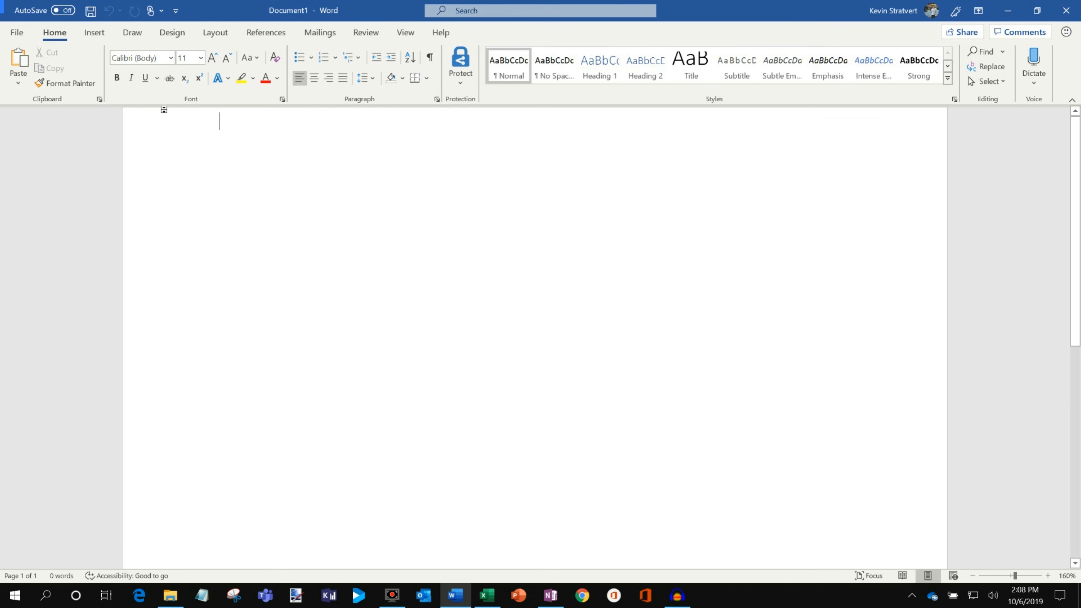
{"action": "left_click", "coordinate": [318, 37]}
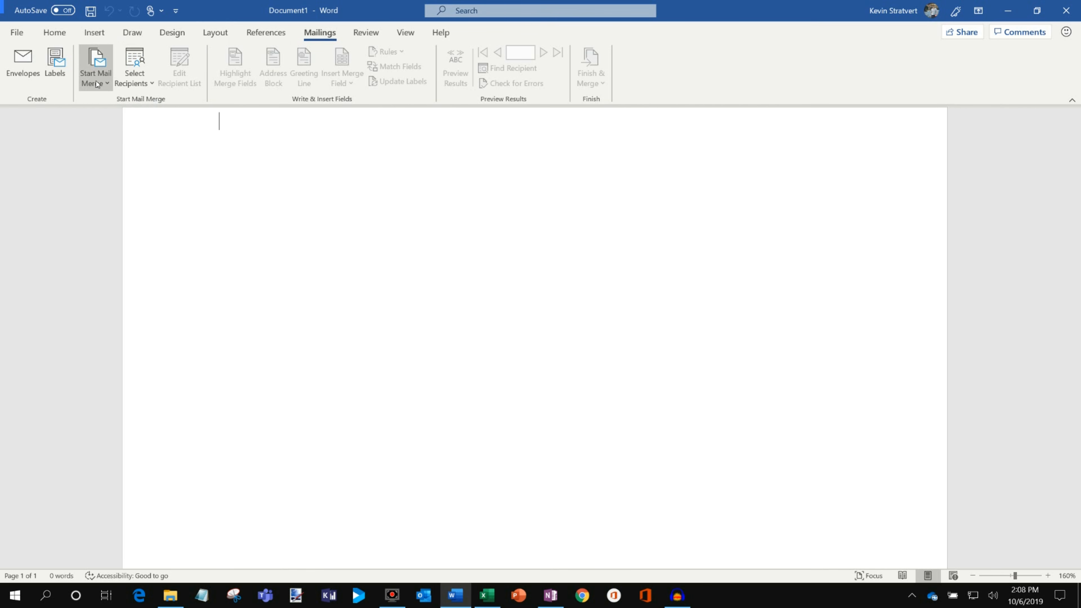
{"action": "left_click", "coordinate": [104, 85]}
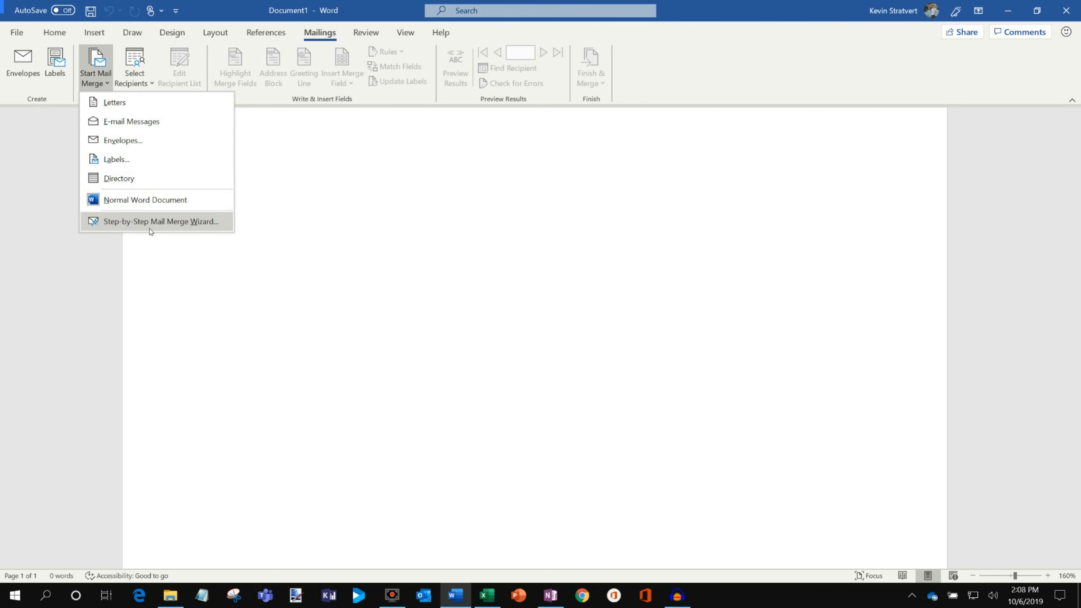
{"action": "left_click", "coordinate": [185, 227]}
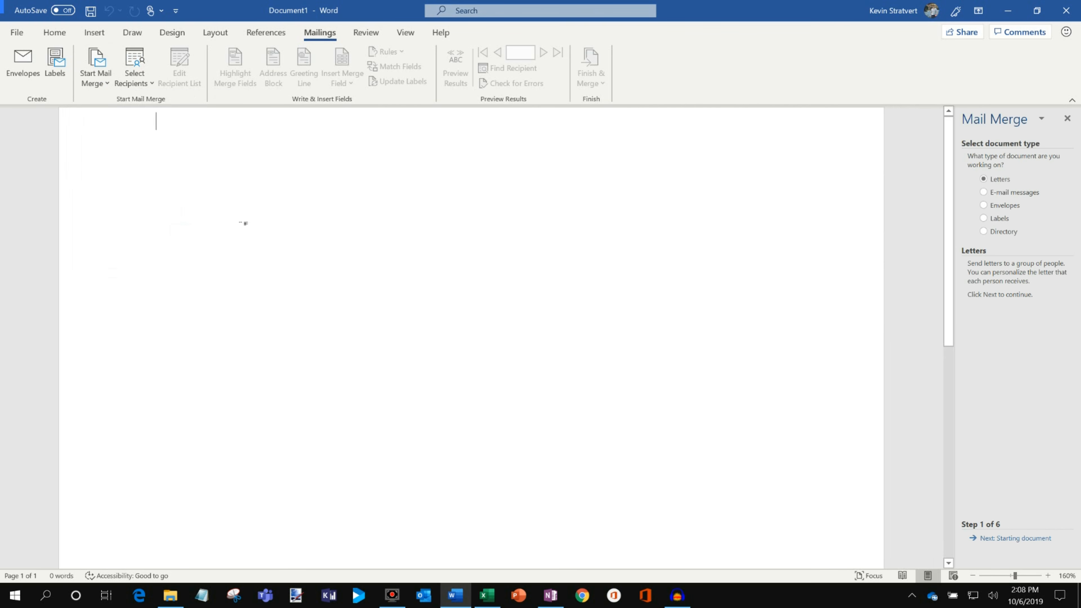
{"action": "left_click_drag", "start_coordinate": [954, 236], "coordinate": [861, 232]}
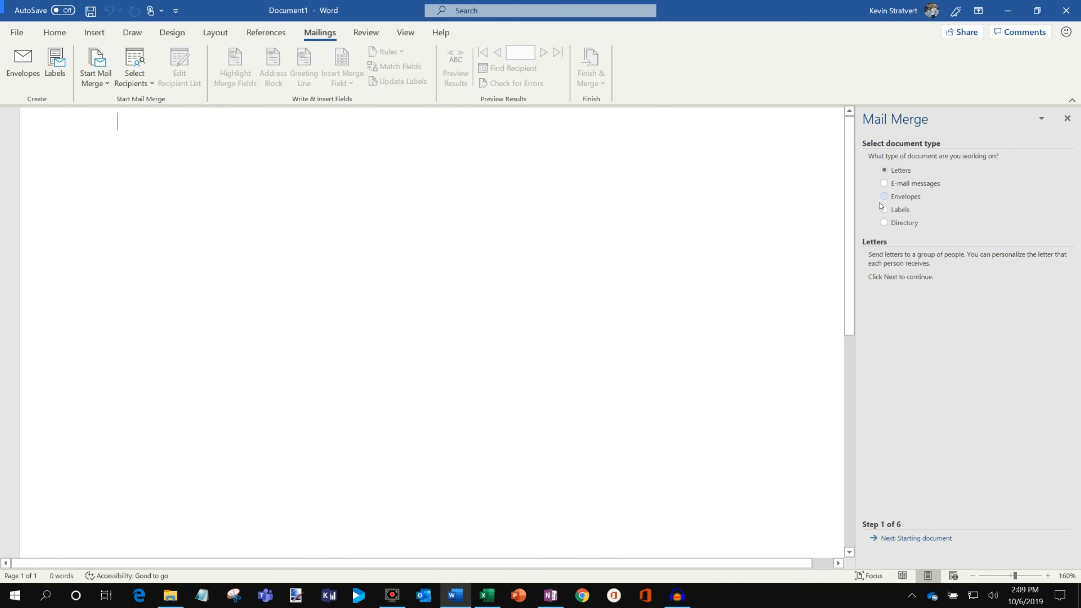
{"action": "left_click", "coordinate": [885, 209]}
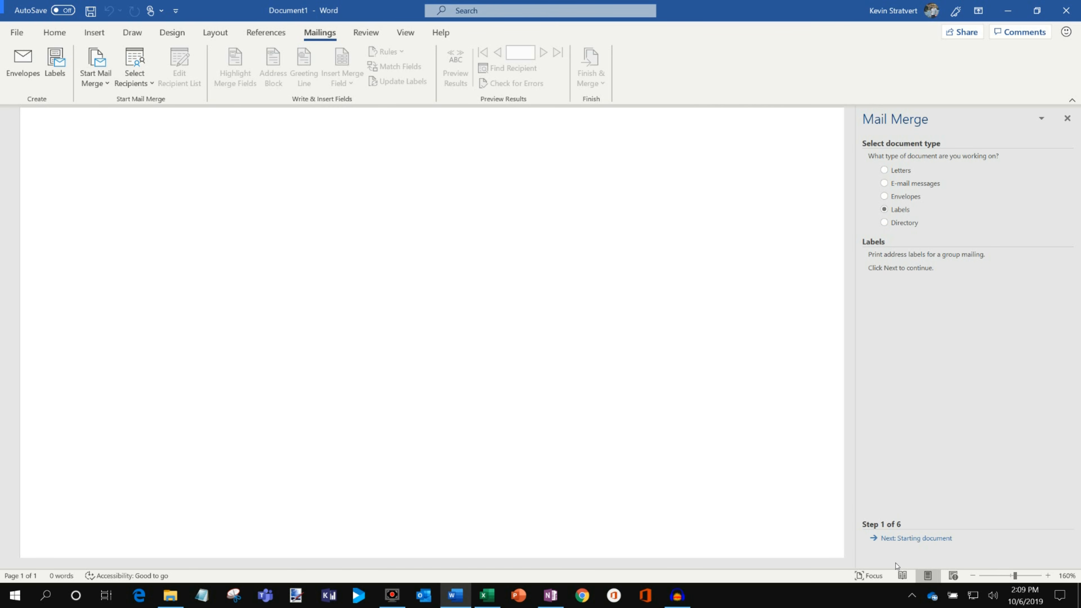
{"action": "left_click", "coordinate": [911, 539]}
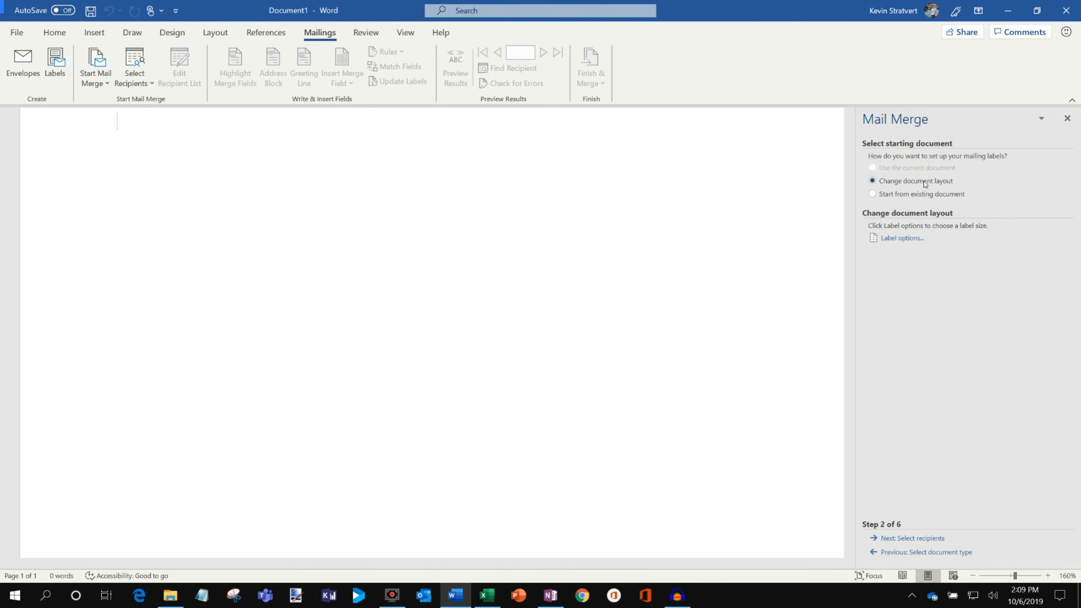
Set the label options to Microsoft's 30 Per Page address label, 1" by 2.63", and proceed to selecting recipients.
{"action": "left_click", "coordinate": [901, 239]}
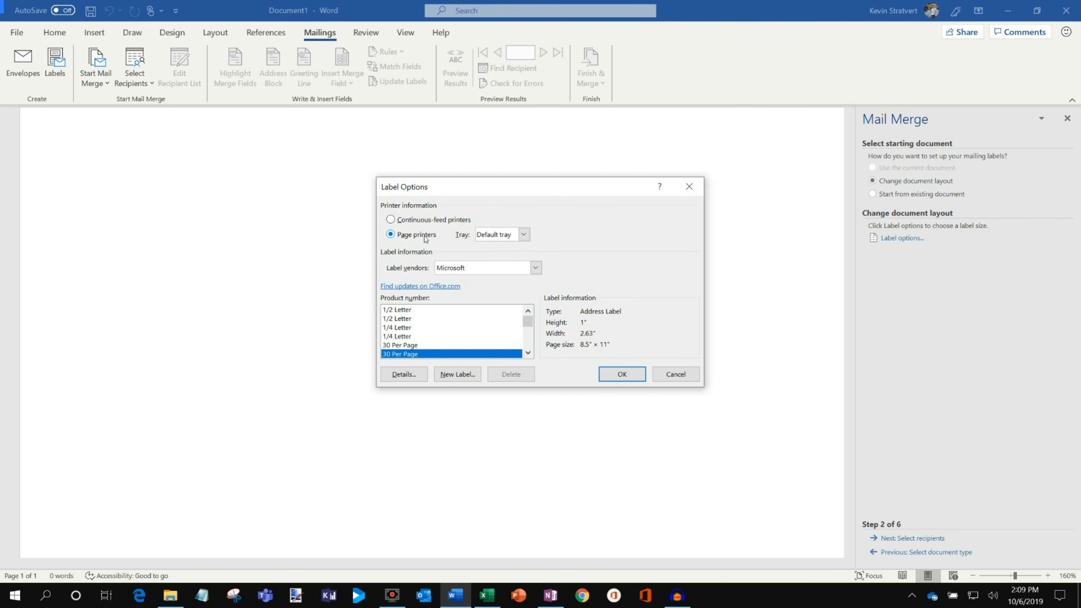
{"action": "left_click", "coordinate": [535, 268]}
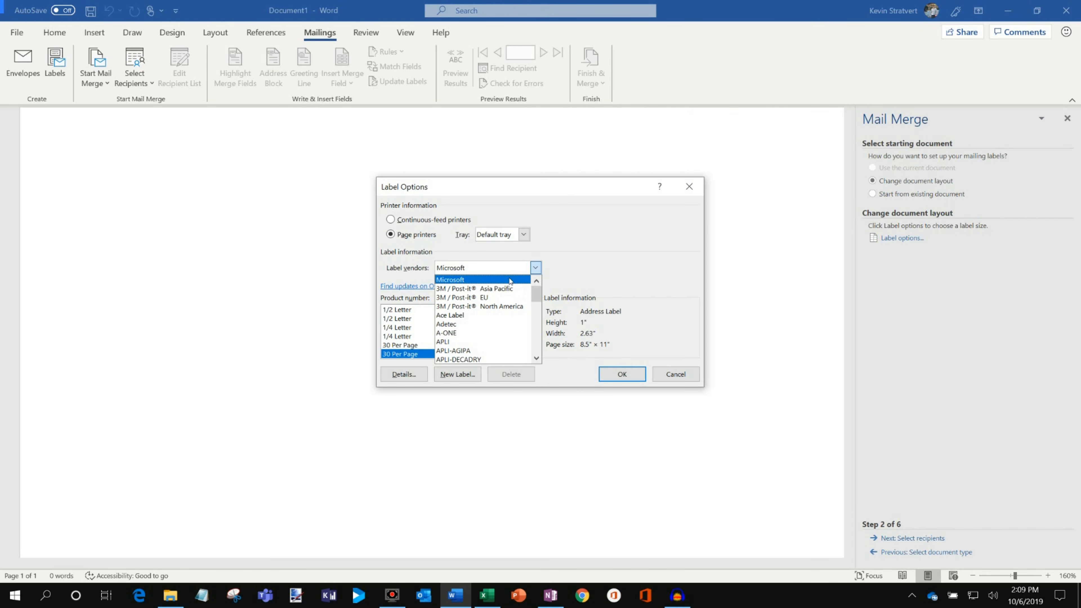
{"action": "left_click_drag", "start_coordinate": [536, 294], "coordinate": [537, 271]}
{"action": "left_click", "coordinate": [517, 279]}
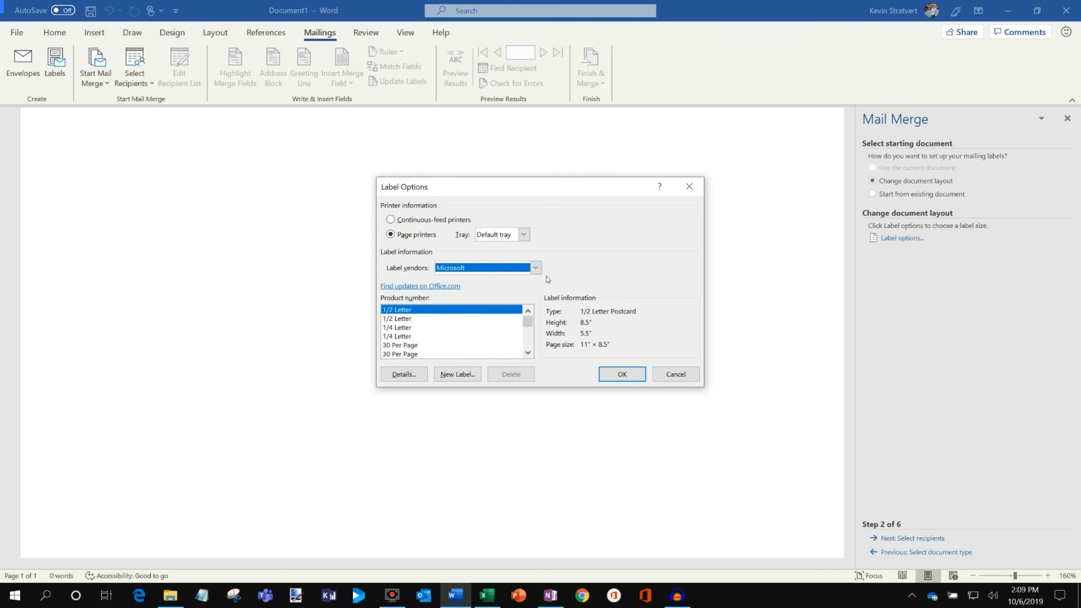
{"action": "left_click_drag", "start_coordinate": [525, 334], "coordinate": [539, 305]}
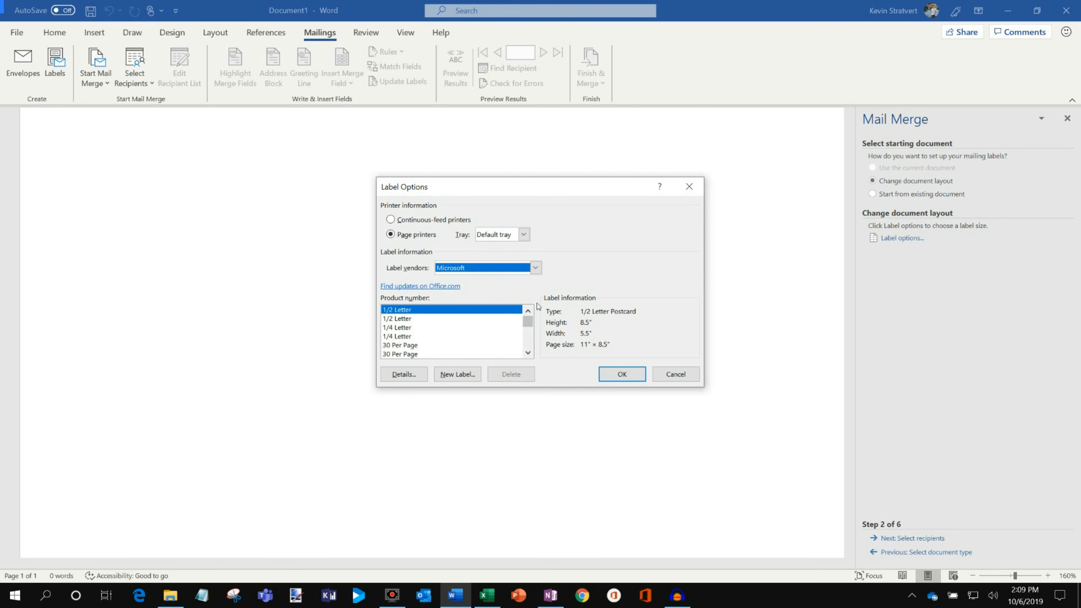
{"action": "left_click", "coordinate": [411, 354]}
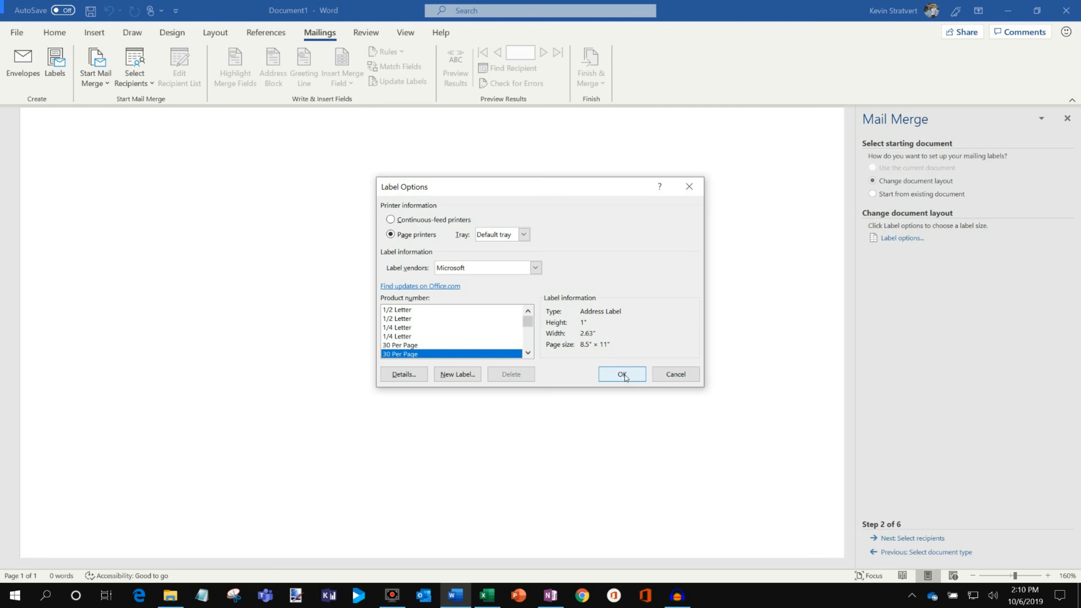
{"action": "left_click", "coordinate": [624, 376]}
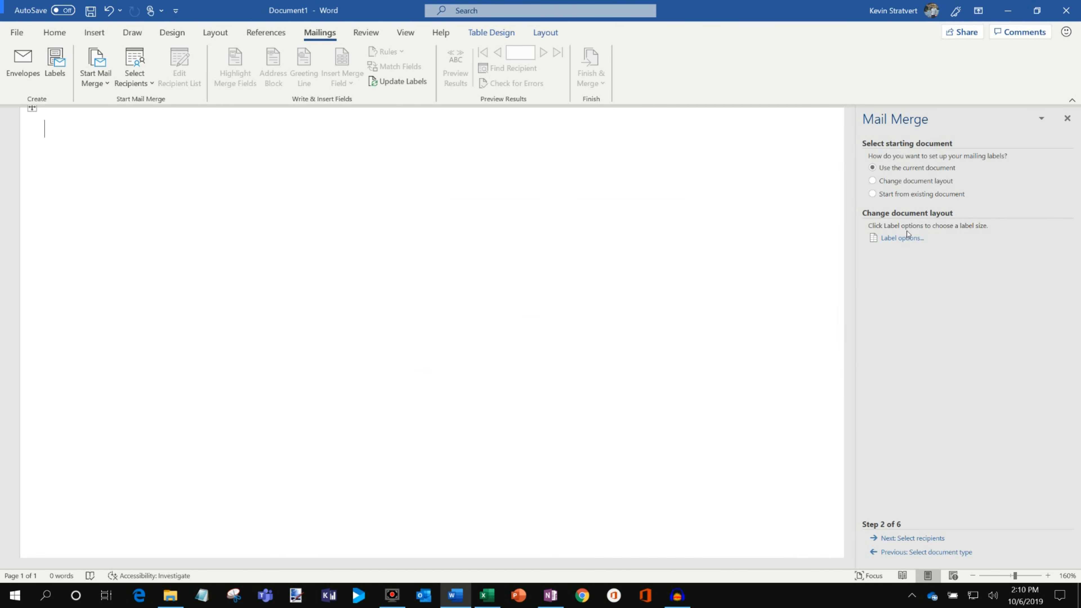
{"action": "left_click", "coordinate": [918, 539]}
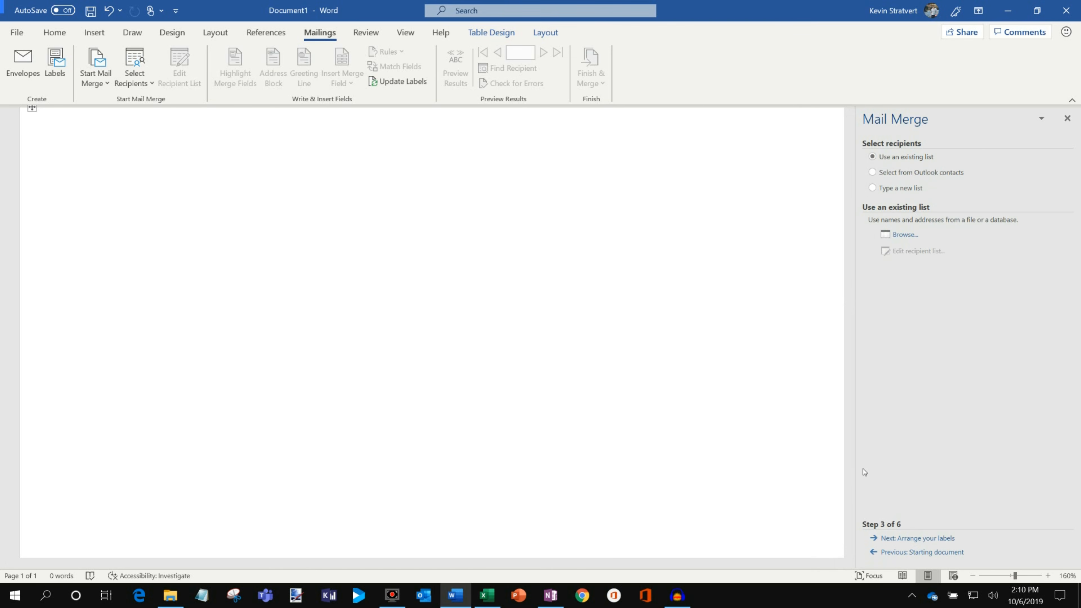
Switch to the Mail Merge Address Labels New workbook in Excel and review its Name and Street Address columns.
{"action": "left_click", "coordinate": [489, 599]}
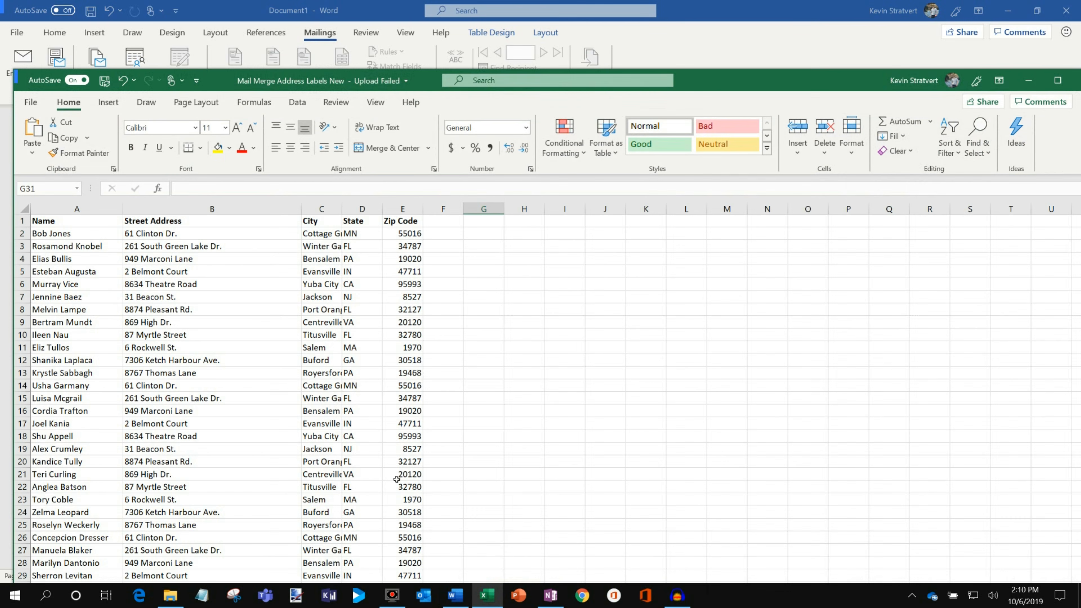
{"action": "double_click", "coordinate": [698, 86]}
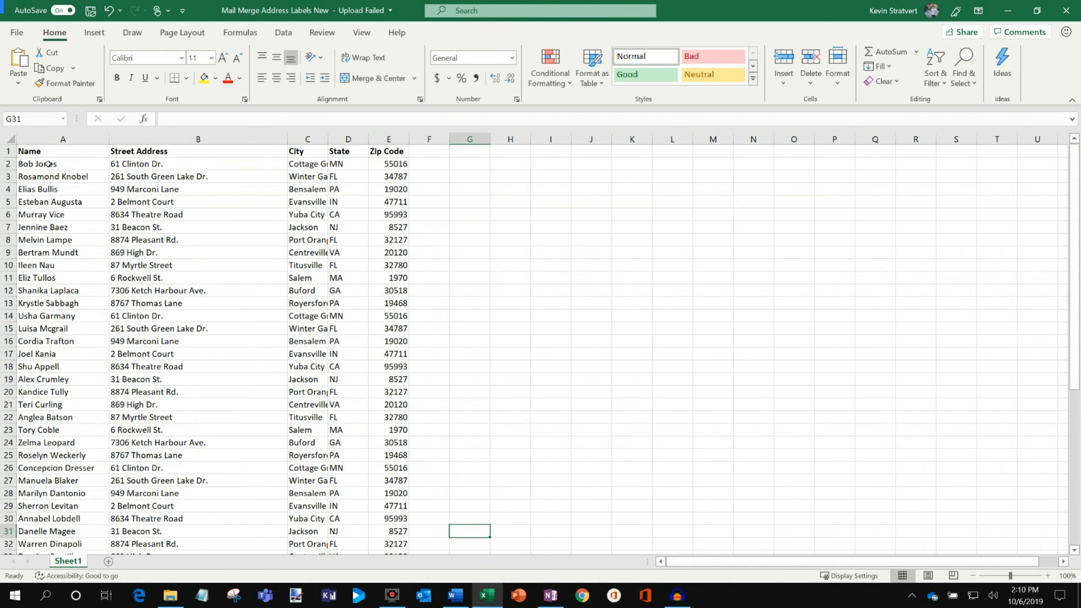
{"action": "scroll", "coordinate": [42, 159], "scroll_direction": "down", "scroll_amount": 2}
{"action": "scroll", "coordinate": [41, 158], "scroll_direction": "up", "scroll_amount": 3}
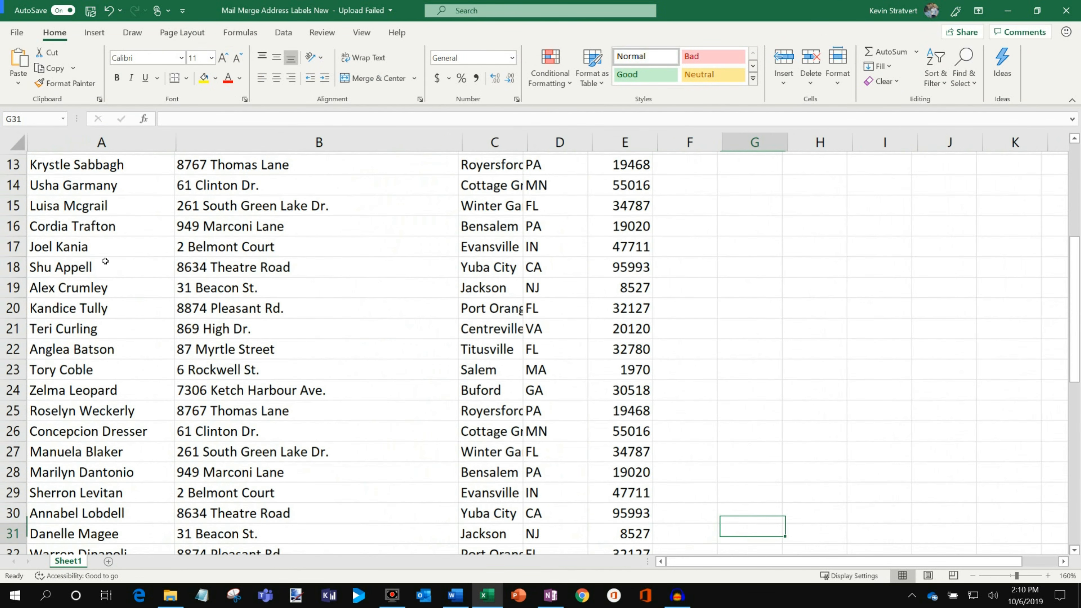
{"action": "scroll", "coordinate": [71, 281], "scroll_direction": "up", "scroll_amount": 4}
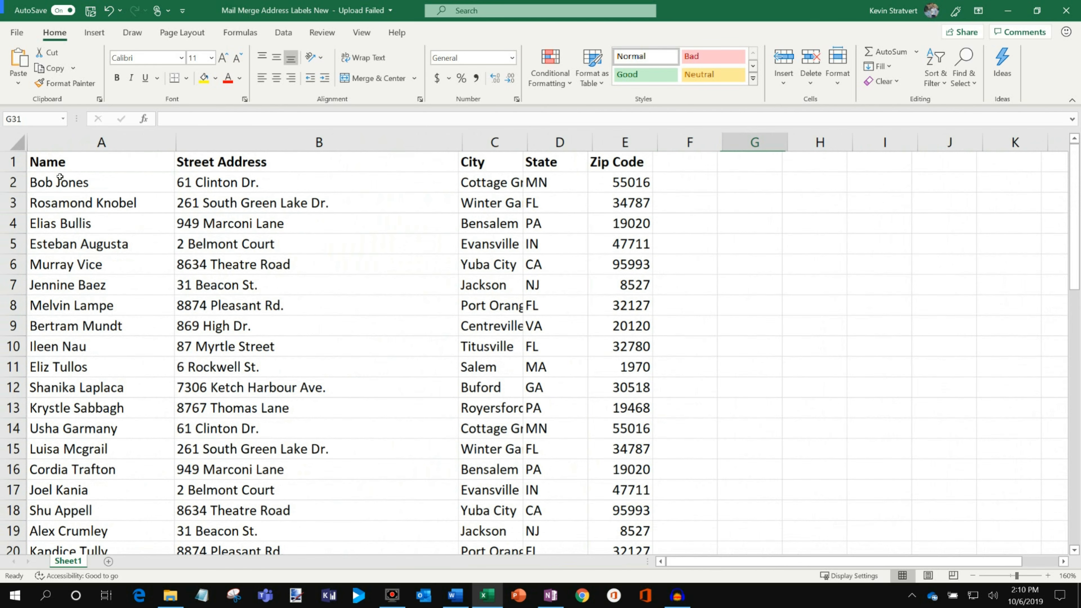
{"action": "left_click_drag", "start_coordinate": [70, 159], "coordinate": [100, 472]}
{"action": "left_click_drag", "start_coordinate": [288, 164], "coordinate": [304, 482]}
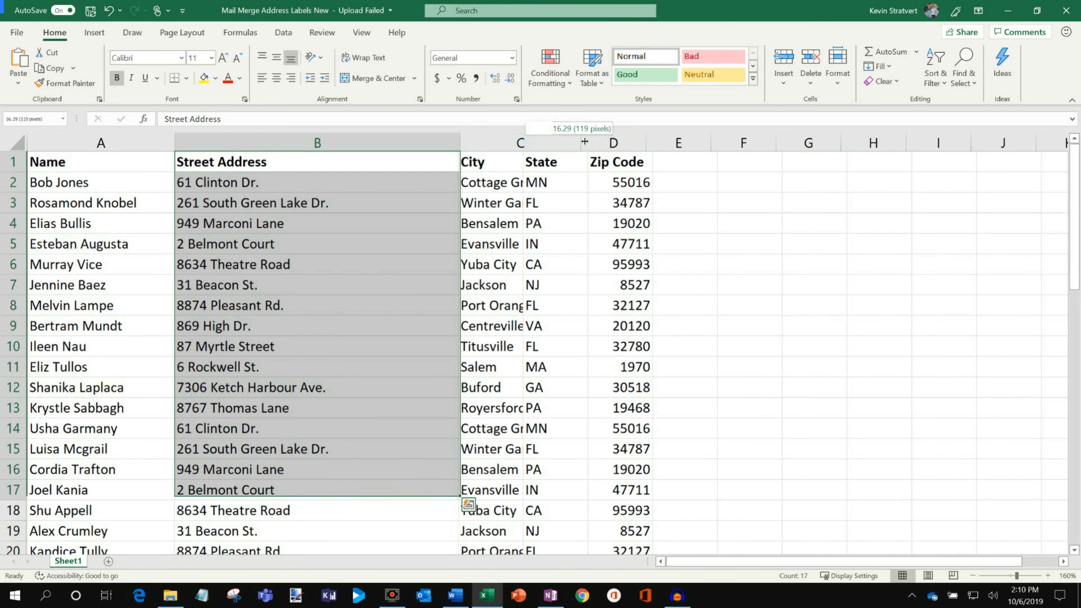
Widen the City column to fit its contents, and review the City, State and Zip Code data.
{"action": "double_click", "coordinate": [523, 143]}
{"action": "left_click_drag", "start_coordinate": [530, 164], "coordinate": [526, 407]}
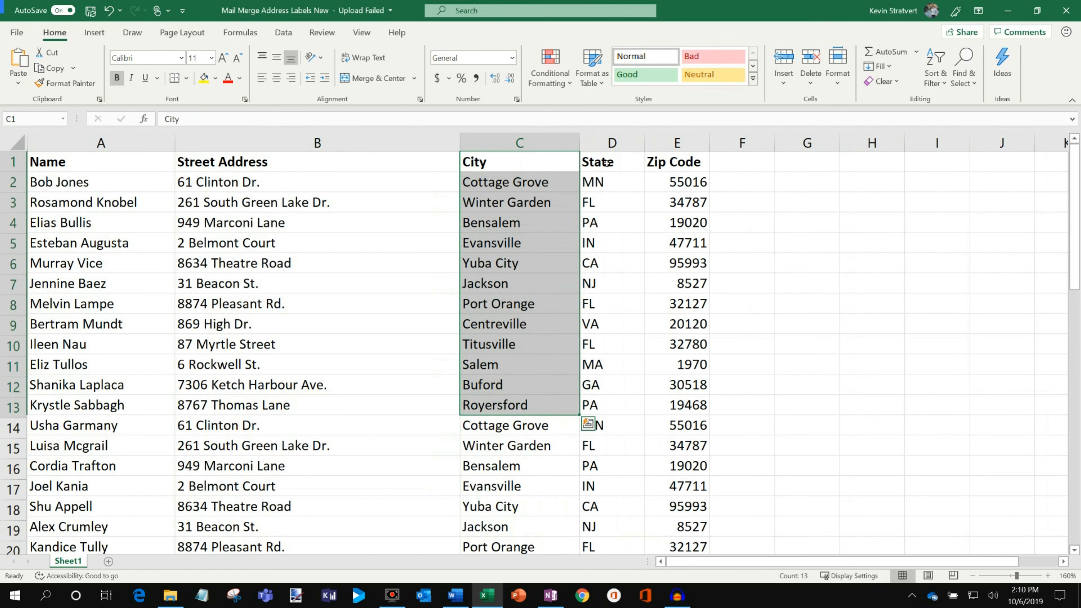
{"action": "left_click_drag", "start_coordinate": [607, 163], "coordinate": [617, 326]}
{"action": "left_click_drag", "start_coordinate": [690, 160], "coordinate": [678, 426]}
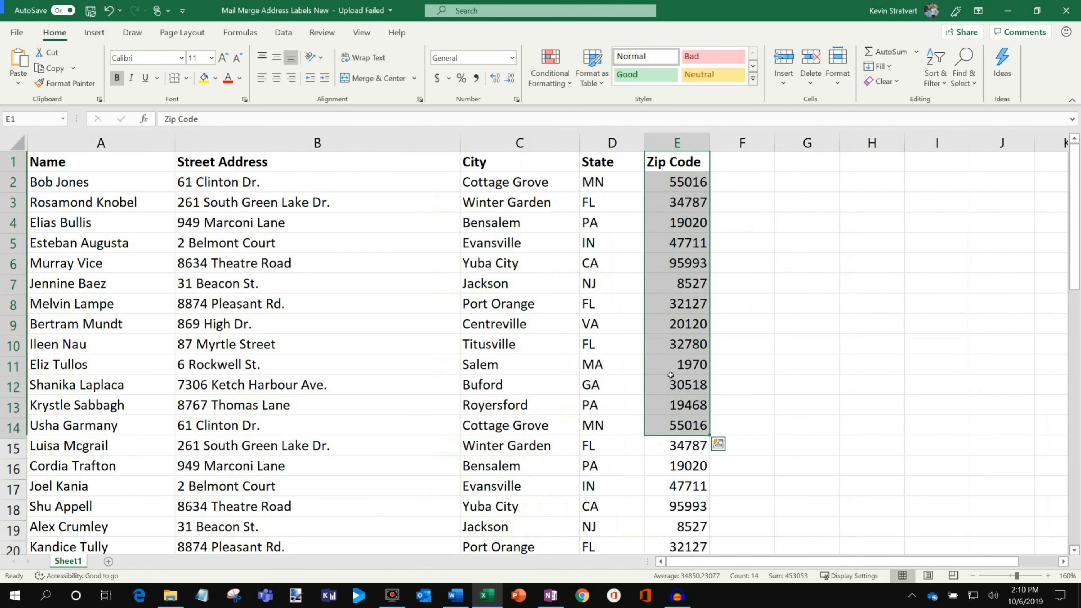
{"action": "scroll", "coordinate": [616, 328], "scroll_direction": "down", "scroll_amount": 13}
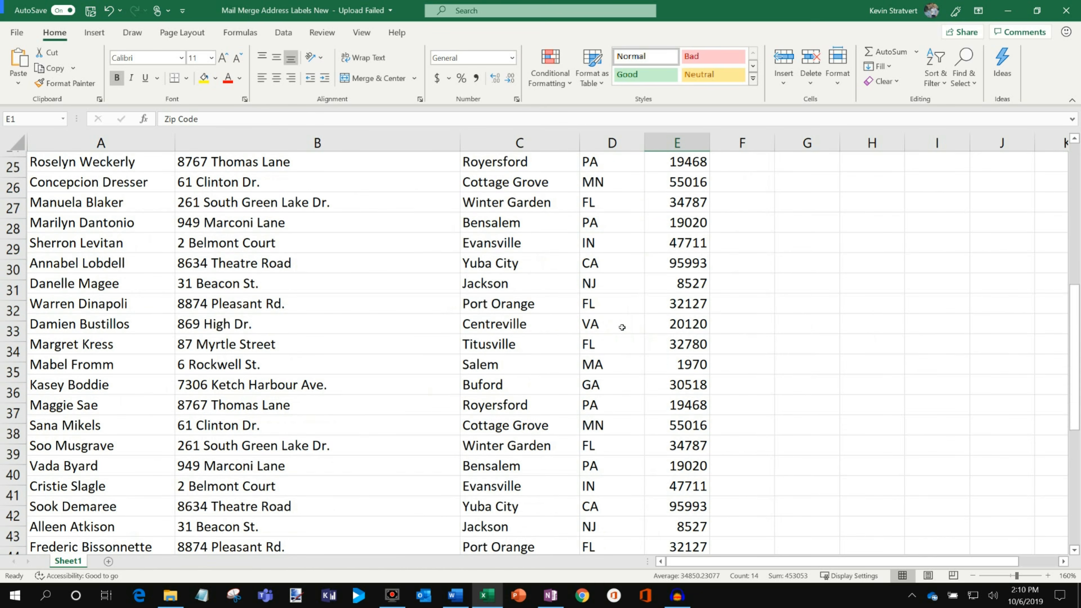
{"action": "scroll", "coordinate": [616, 331], "scroll_direction": "up", "scroll_amount": 13}
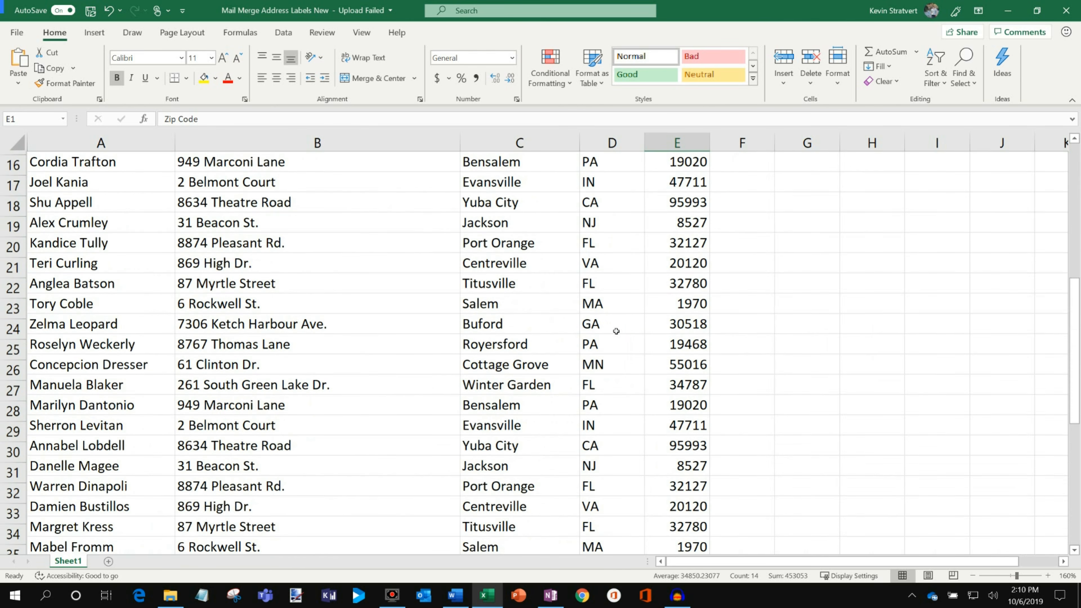
{"action": "left_click", "coordinate": [433, 282]}
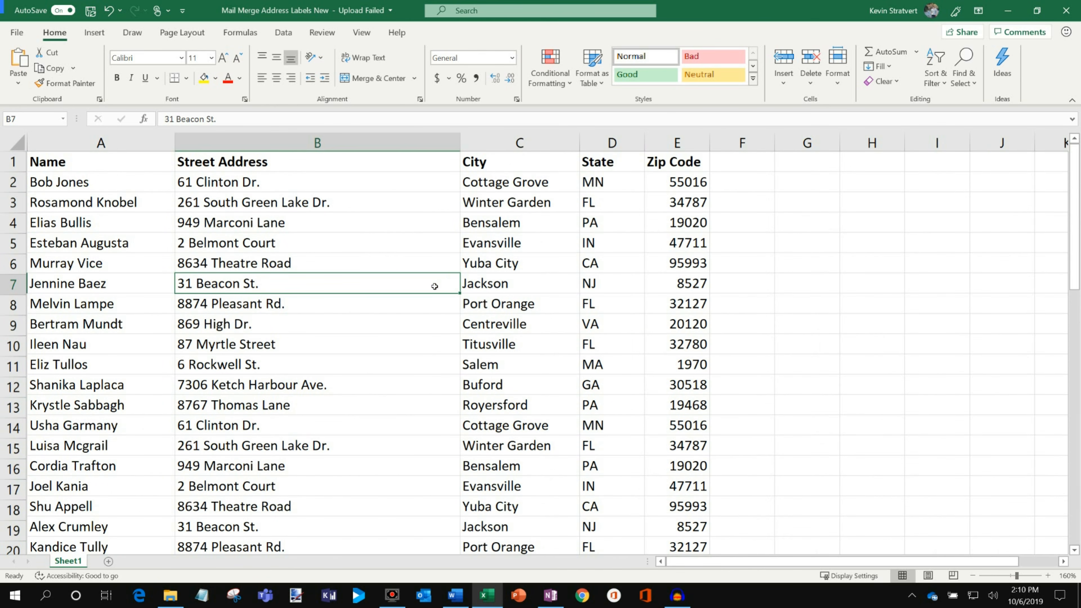
{"action": "left_click", "coordinate": [1010, 12]}
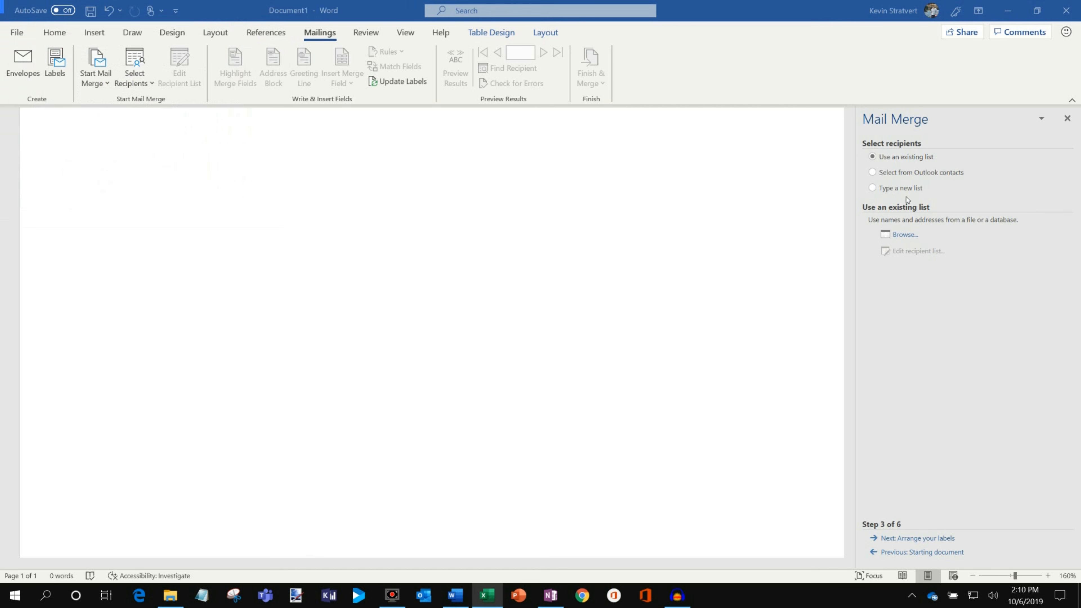
Load Sheet1$ of the Desktop workbook Mail Merge Address Labels New as the recipient list, and enlarge the recipients dialog.
{"action": "left_click", "coordinate": [900, 235]}
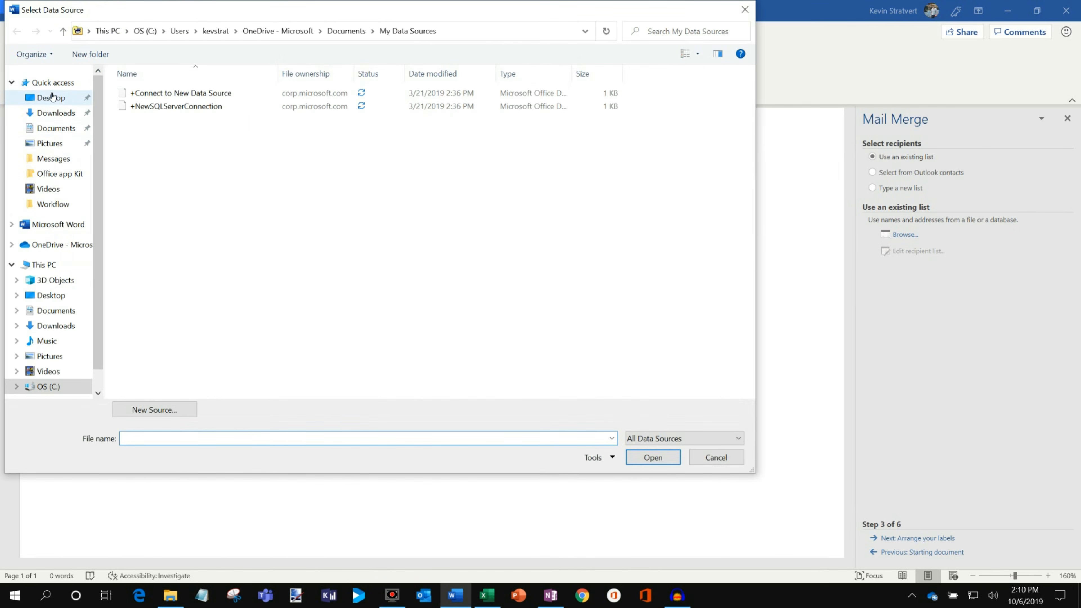
{"action": "left_click", "coordinate": [52, 97]}
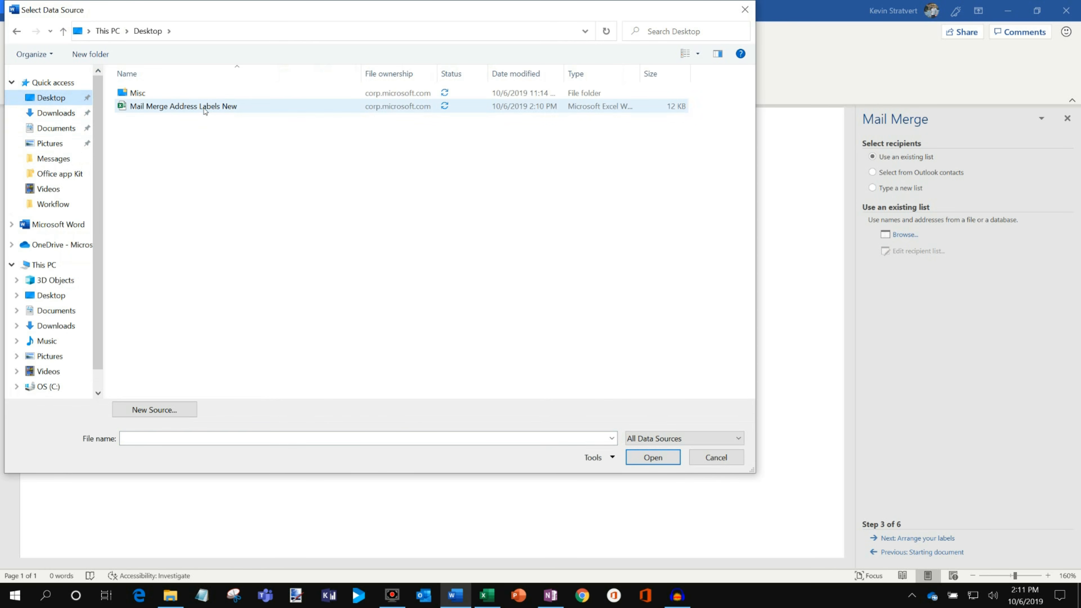
{"action": "double_click", "coordinate": [204, 106]}
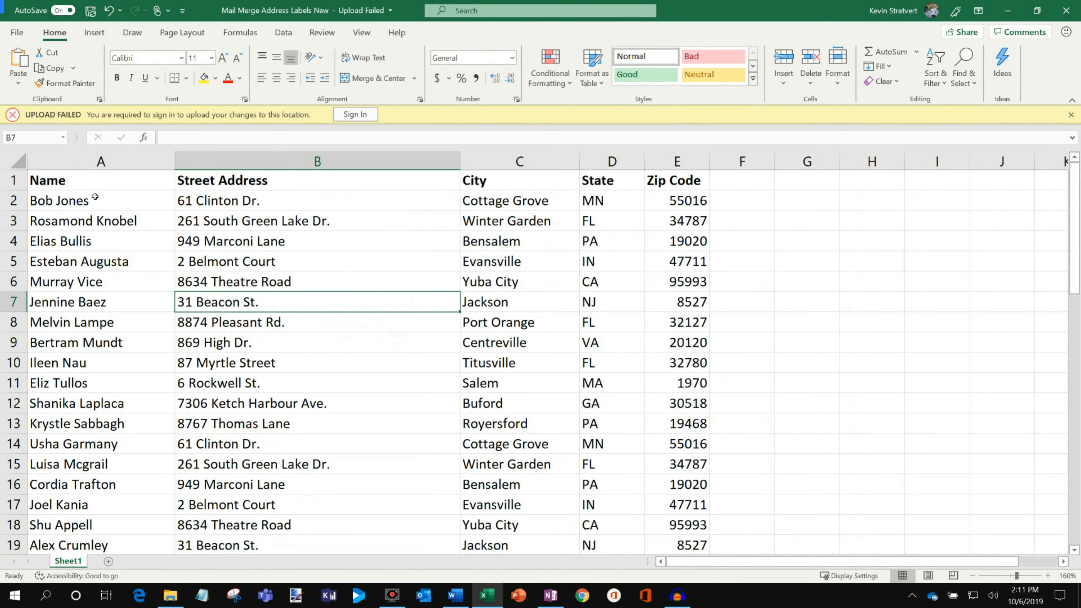
{"action": "left_click_drag", "start_coordinate": [79, 182], "coordinate": [666, 186]}
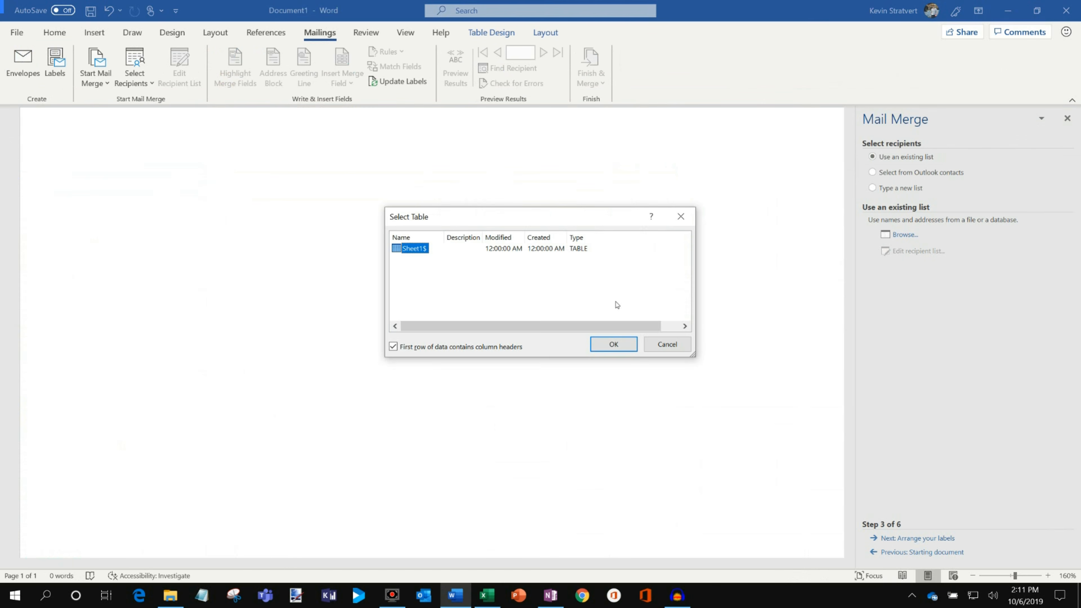
{"action": "left_click", "coordinate": [612, 344]}
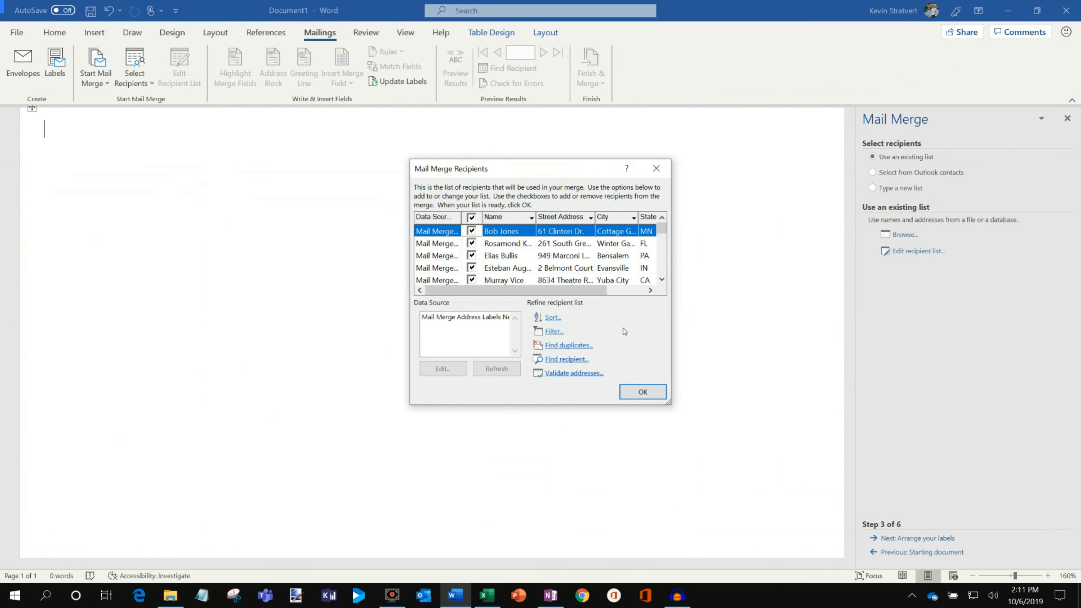
{"action": "left_click_drag", "start_coordinate": [669, 403], "coordinate": [895, 534]}
{"action": "left_click_drag", "start_coordinate": [692, 169], "coordinate": [469, 93]}
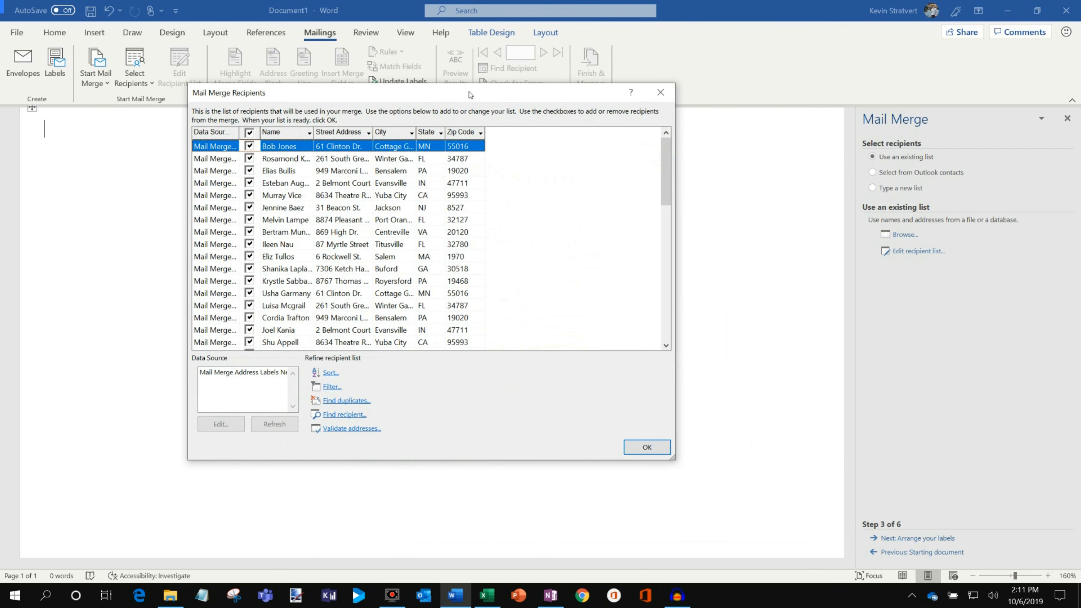
Exclude the first recipient from the merge and include it again.
{"action": "left_click", "coordinate": [249, 146]}
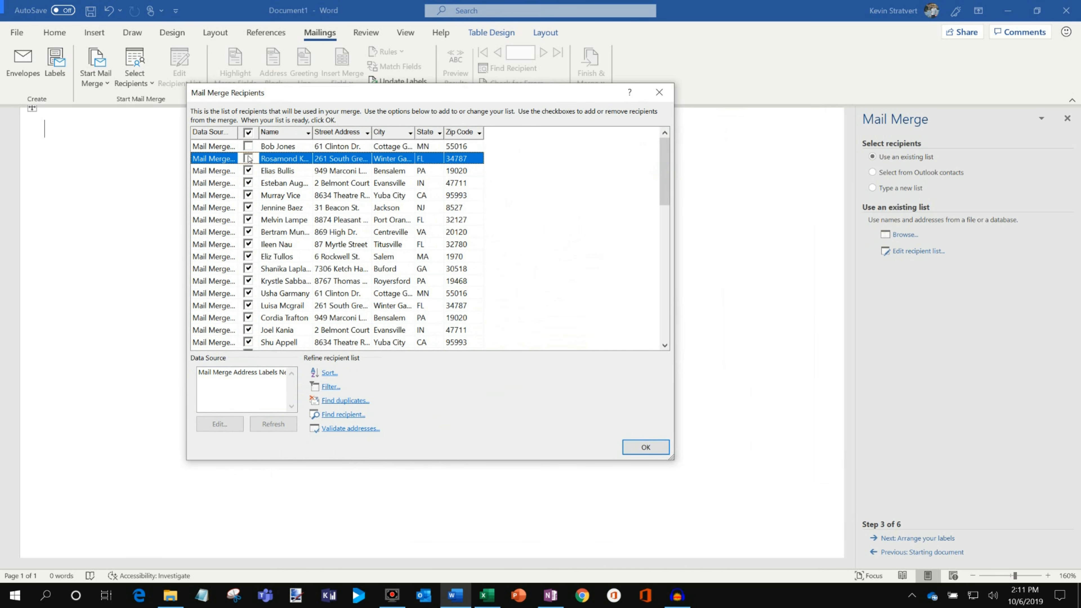
{"action": "left_click", "coordinate": [248, 146]}
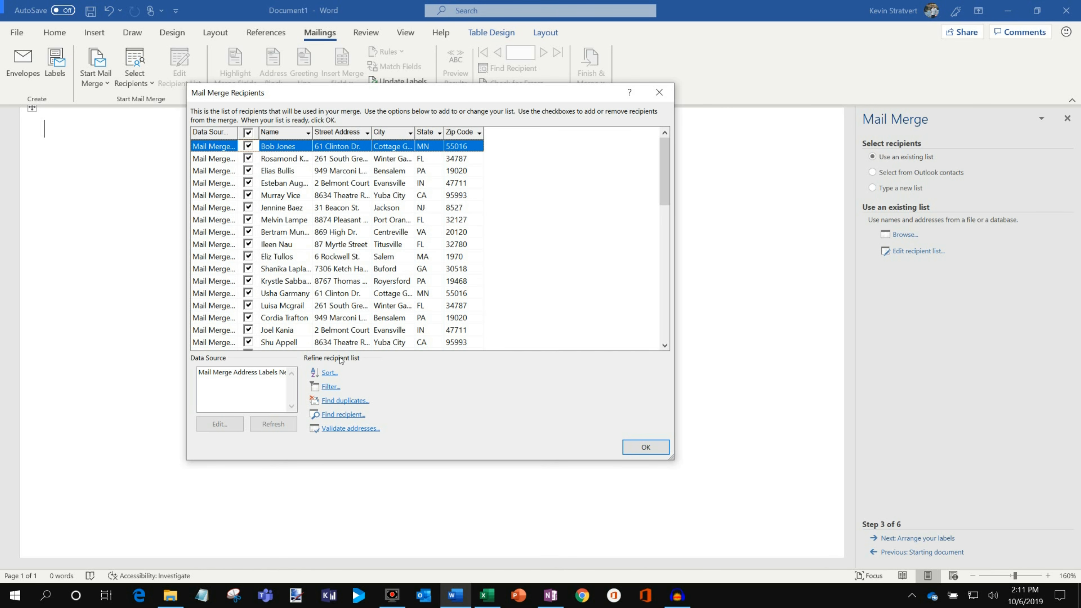
{"action": "left_click", "coordinate": [332, 387]}
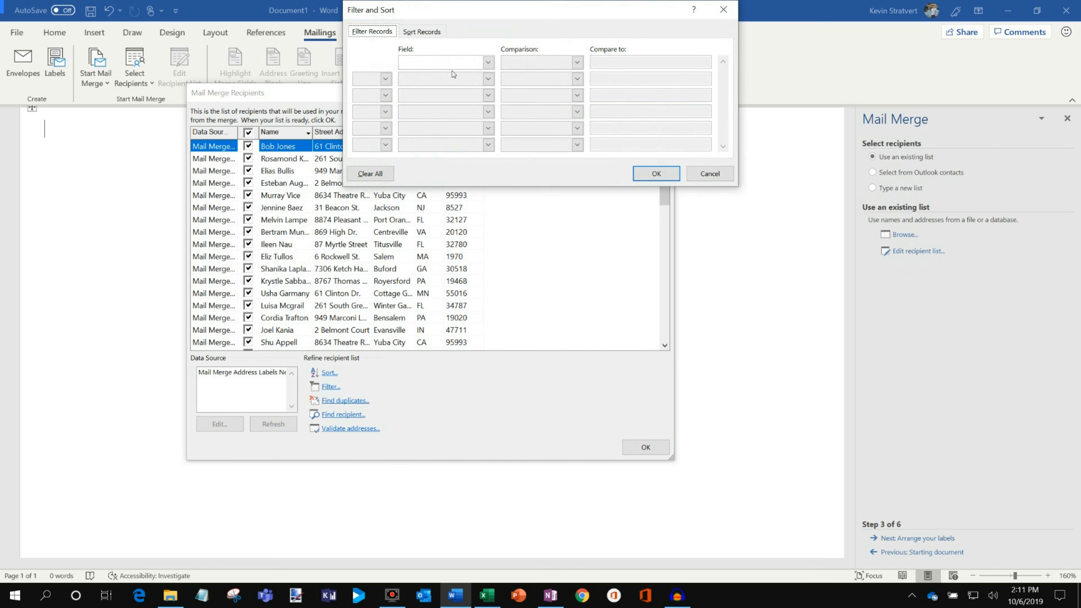
{"action": "left_click_drag", "start_coordinate": [452, 9], "coordinate": [373, 105]}
{"action": "left_click", "coordinate": [410, 157]}
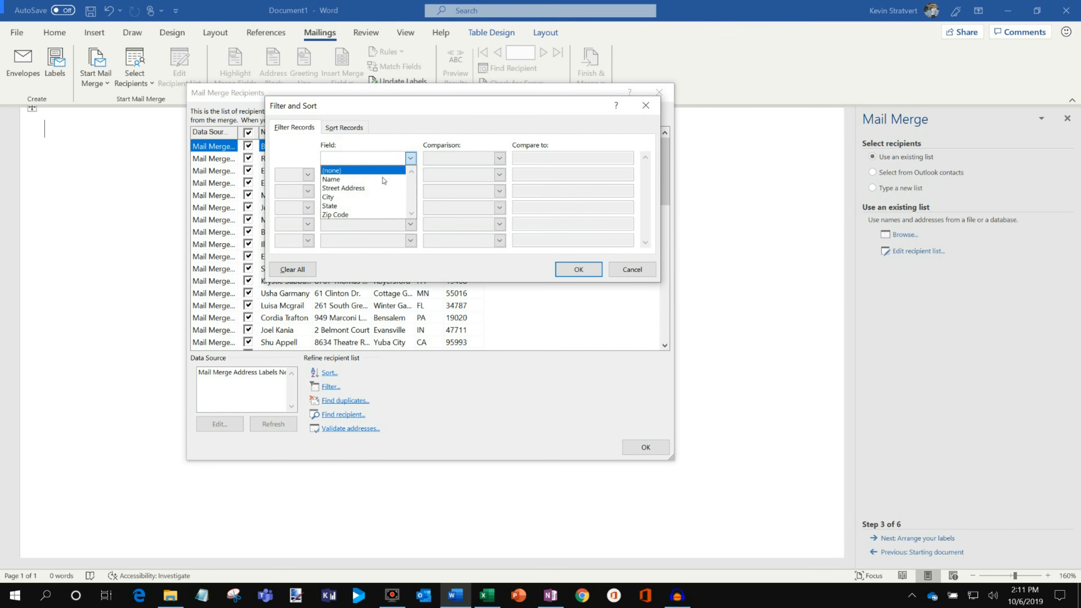
{"action": "left_click", "coordinate": [340, 205]}
{"action": "left_click", "coordinate": [476, 158]}
{"action": "left_click", "coordinate": [538, 158]}
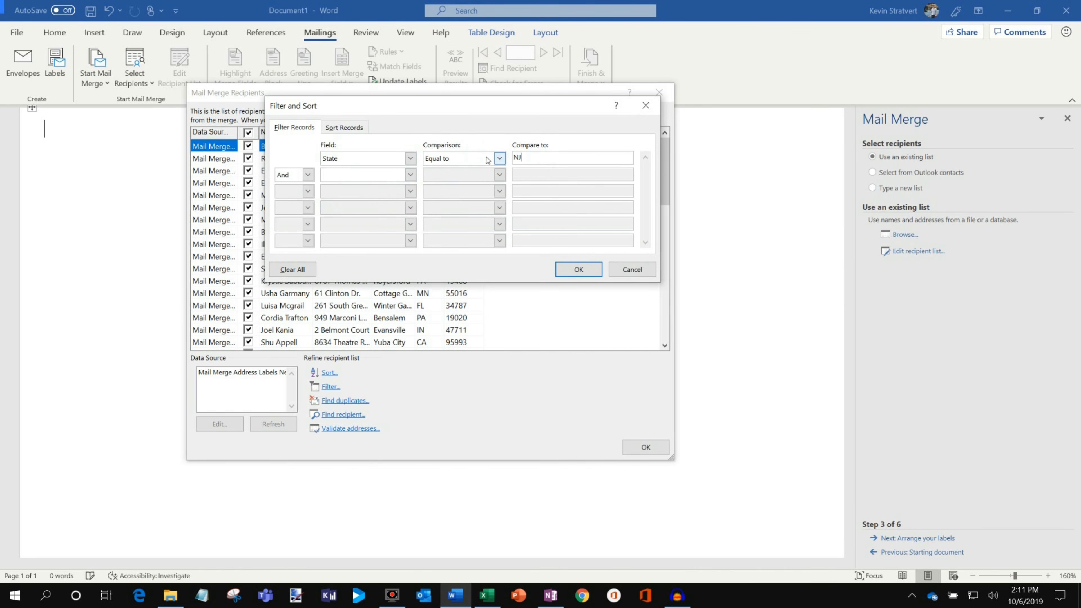
{"action": "left_click", "coordinate": [307, 174]}
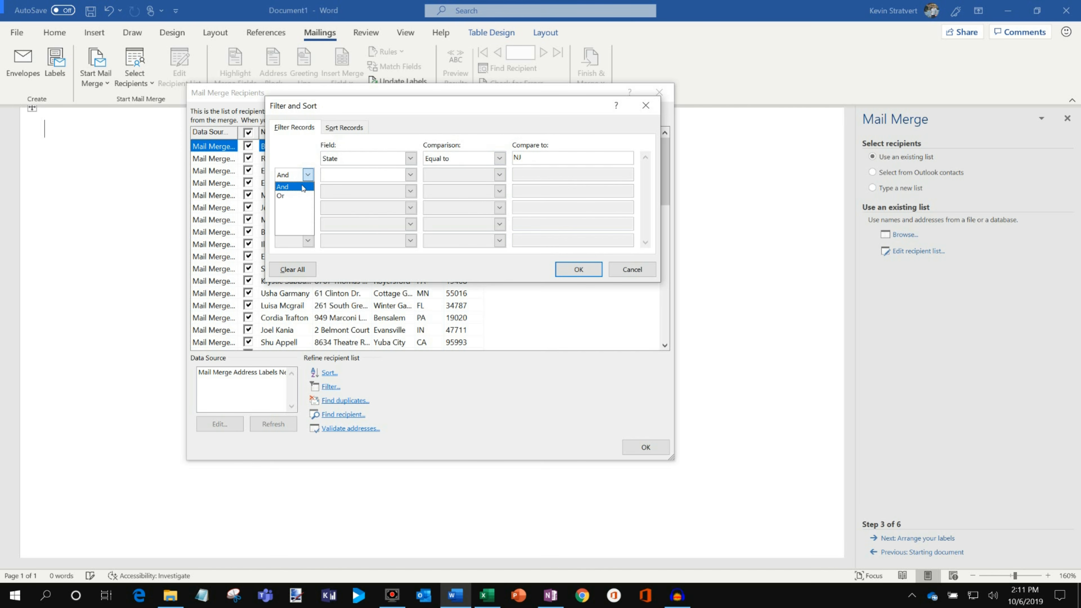
{"action": "left_click", "coordinate": [284, 196]}
{"action": "left_click", "coordinate": [632, 269]}
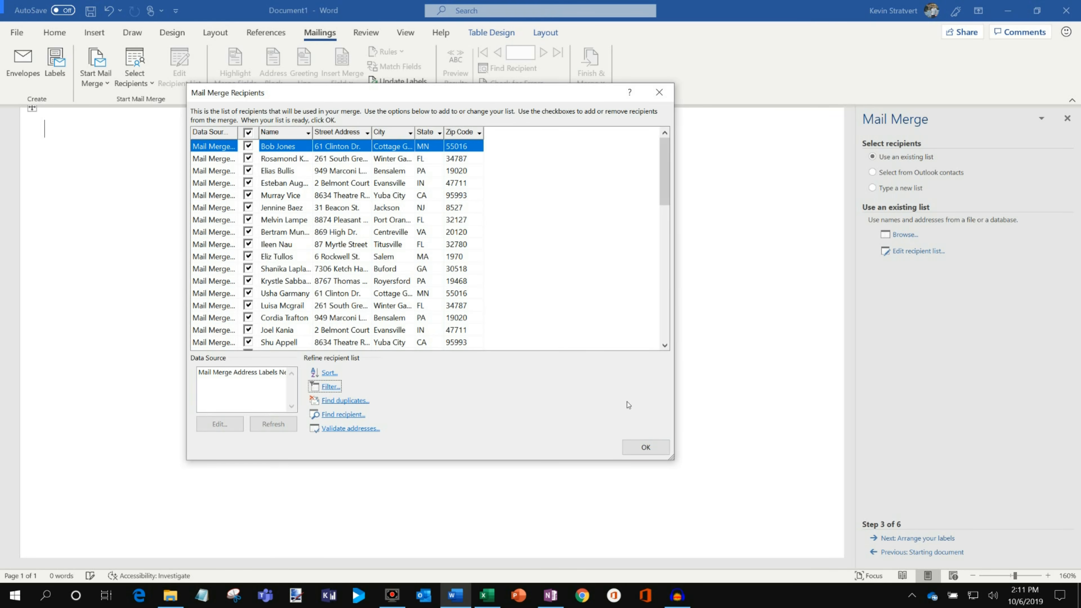
Accept the recipient list with all recipients included and advance the wizard to arranging the labels.
{"action": "left_click", "coordinate": [631, 449]}
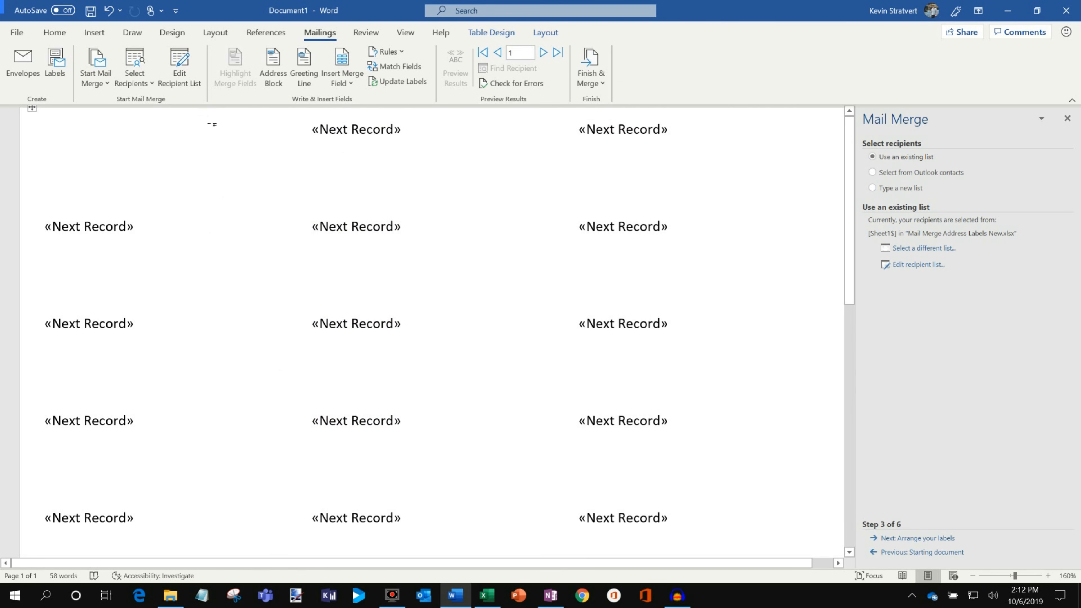
{"action": "left_click_drag", "start_coordinate": [850, 132], "coordinate": [847, 64]}
{"action": "left_click", "coordinate": [916, 538]}
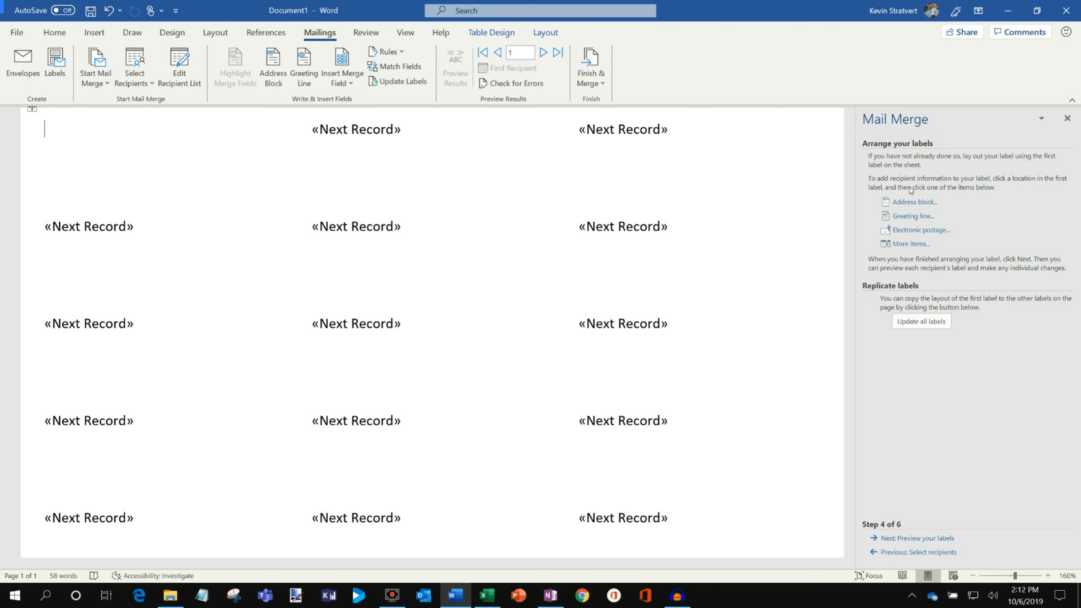
Insert an address block in the first label with the Joshua Randall Jr. name format, previewing the next recipient and returning to the first.
{"action": "left_click", "coordinate": [917, 203]}
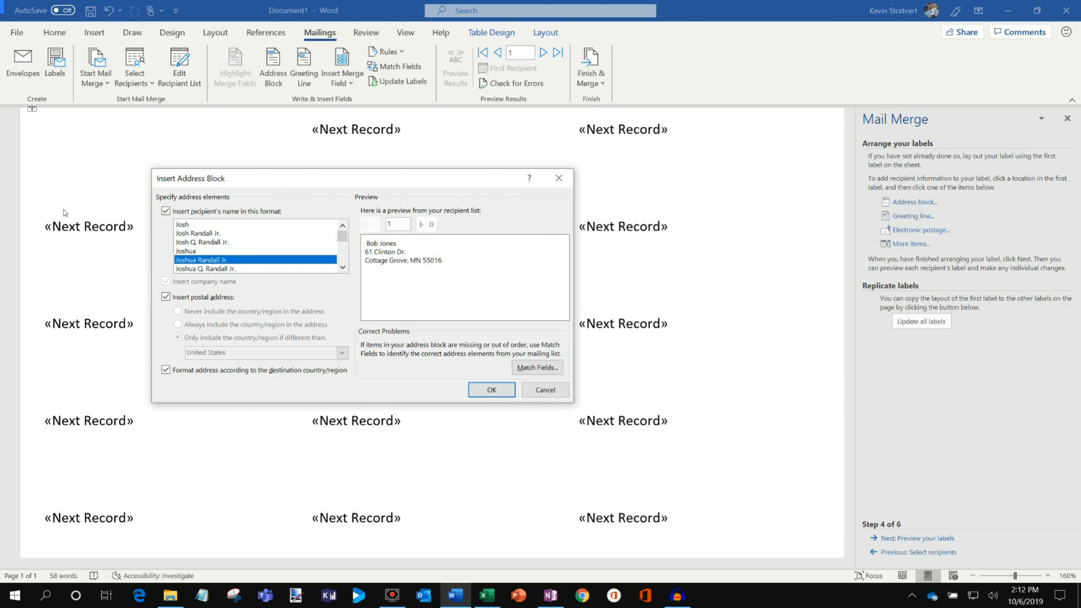
{"action": "left_click", "coordinate": [421, 224]}
{"action": "left_click", "coordinate": [375, 224]}
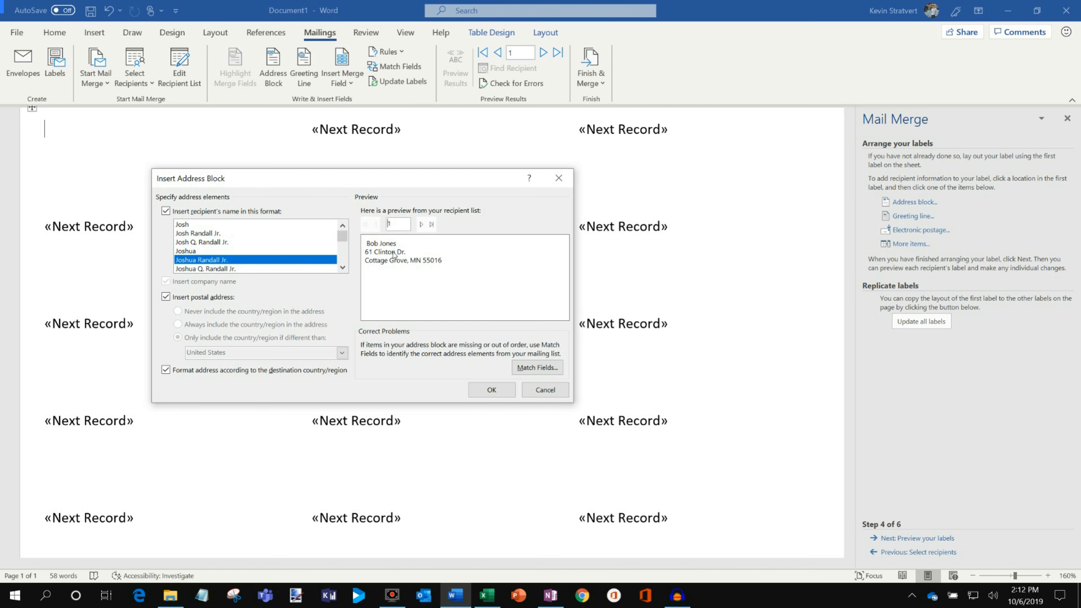
{"action": "left_click", "coordinate": [495, 391]}
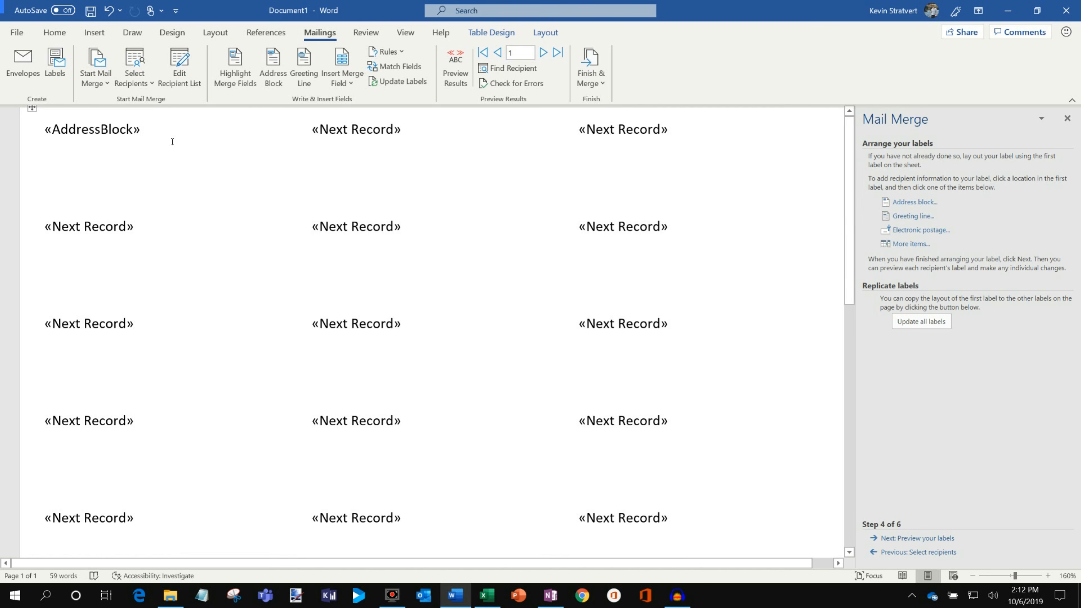
Replicate the first label's address block to all the other labels on the sheet.
{"action": "double_click", "coordinate": [138, 130]}
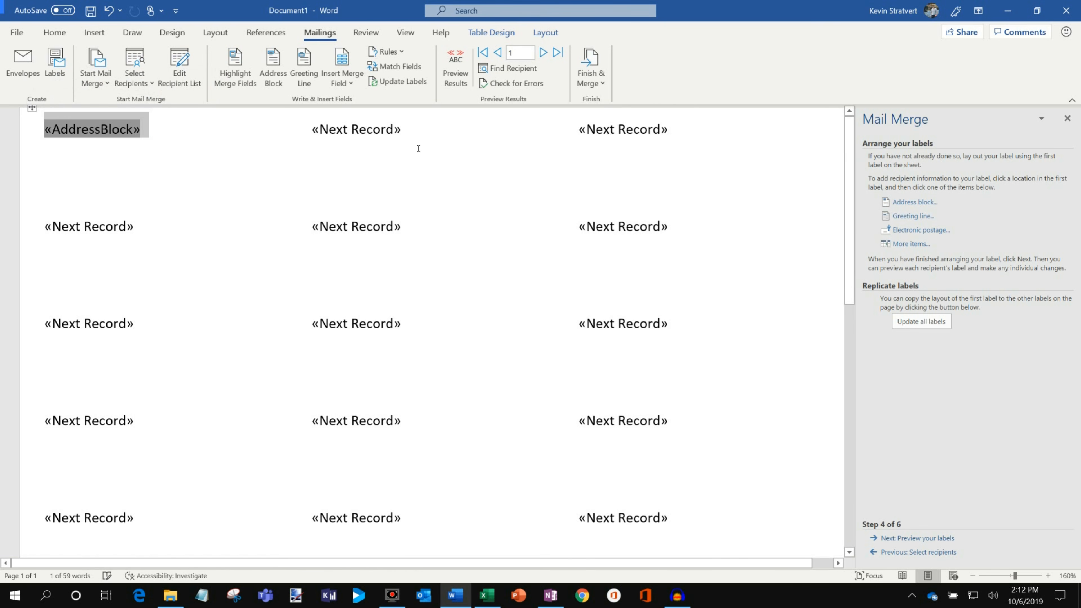
{"action": "left_click", "coordinate": [179, 114]}
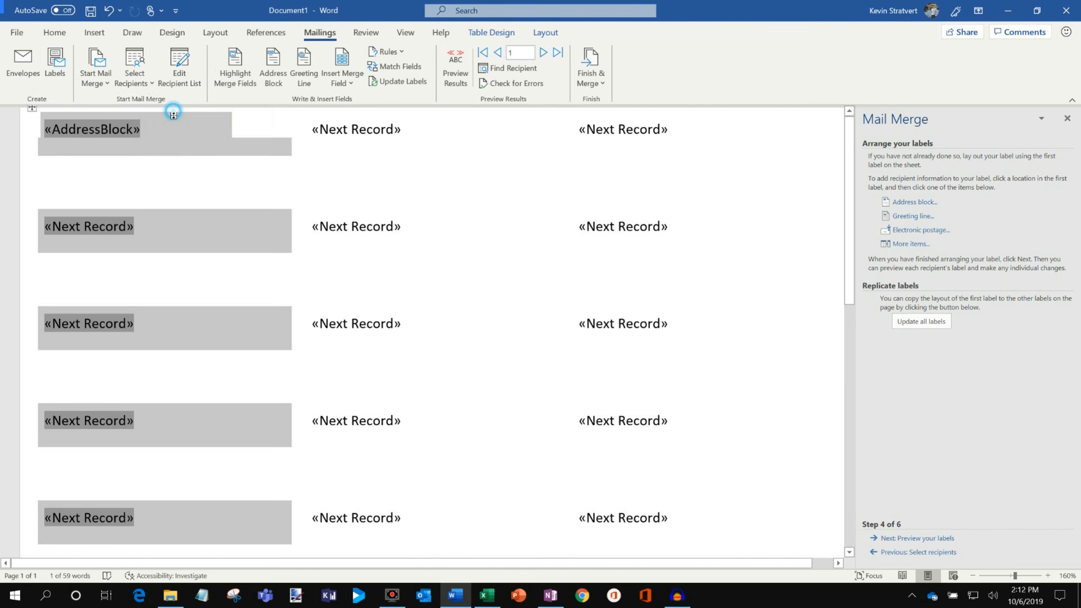
{"action": "left_click", "coordinate": [158, 131]}
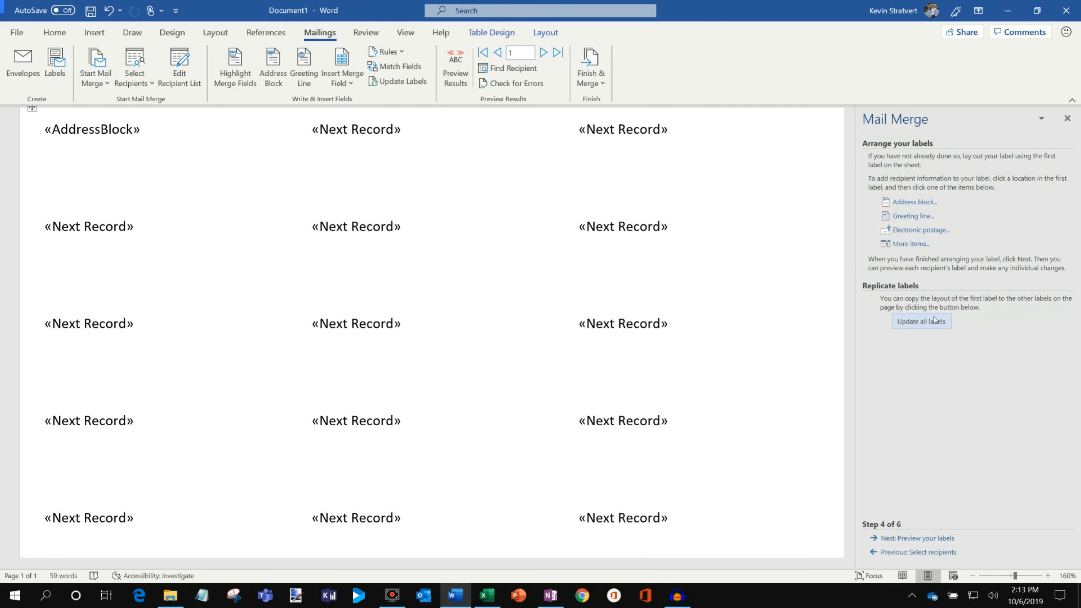
{"action": "left_click", "coordinate": [926, 322]}
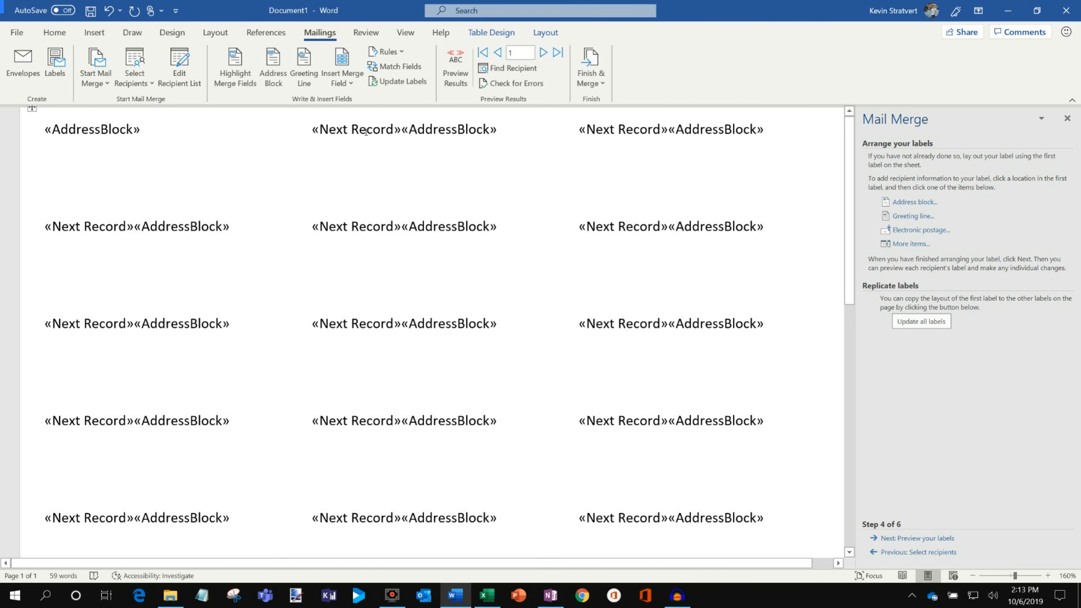
Examine the Next Record and AddressBlock fields in the second label, and briefly preview the merged results.
{"action": "left_click_drag", "start_coordinate": [405, 133], "coordinate": [359, 137]}
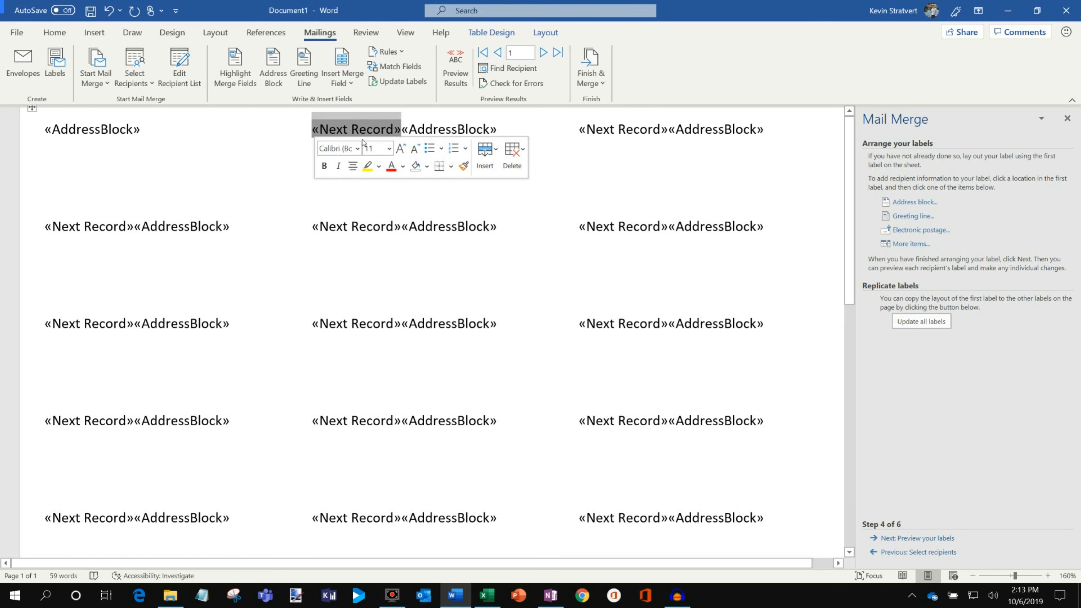
{"action": "left_click", "coordinate": [324, 124]}
{"action": "left_click_drag", "start_coordinate": [403, 130], "coordinate": [516, 130]}
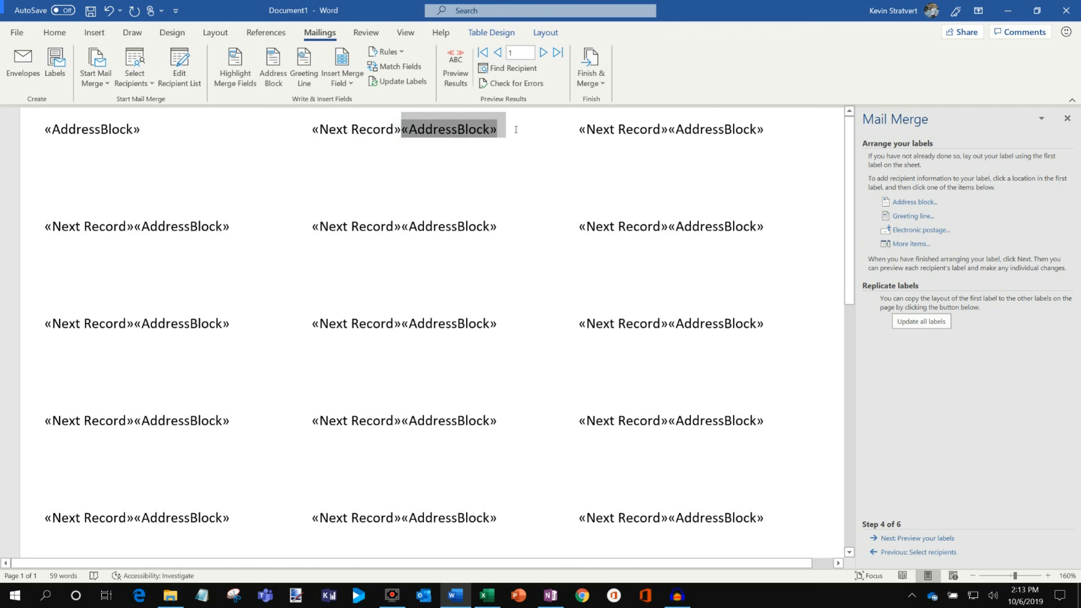
{"action": "left_click", "coordinate": [502, 128]}
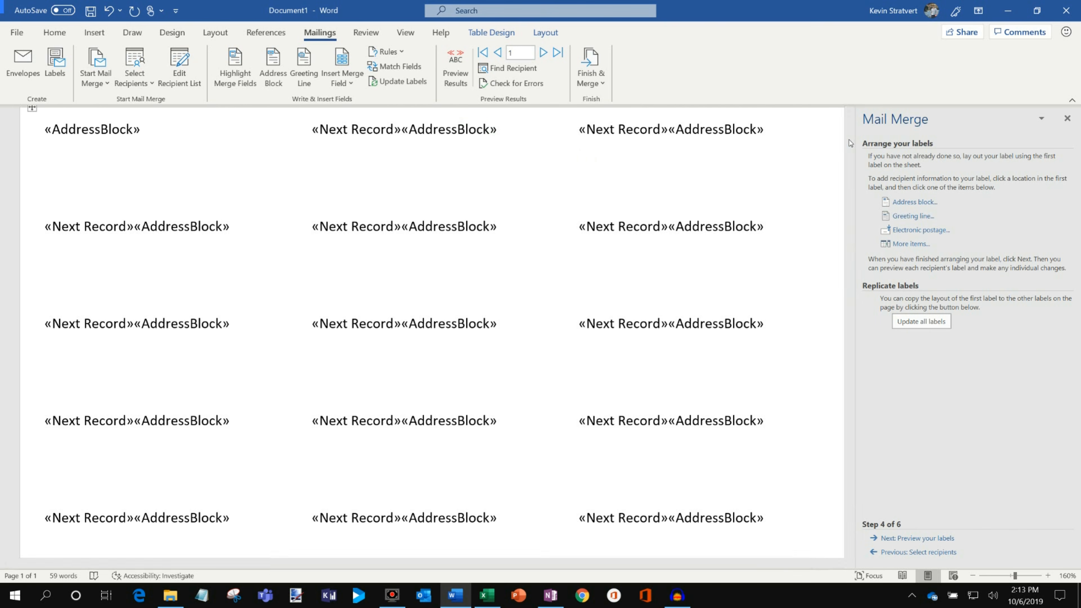
{"action": "left_click_drag", "start_coordinate": [850, 128], "coordinate": [885, 76]}
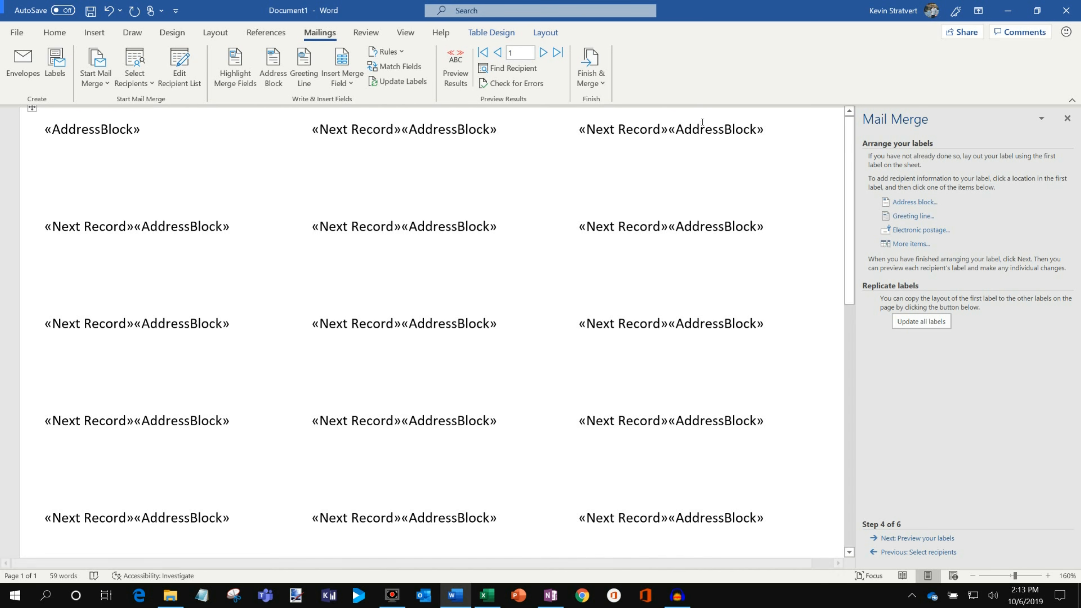
{"action": "left_click", "coordinate": [455, 77]}
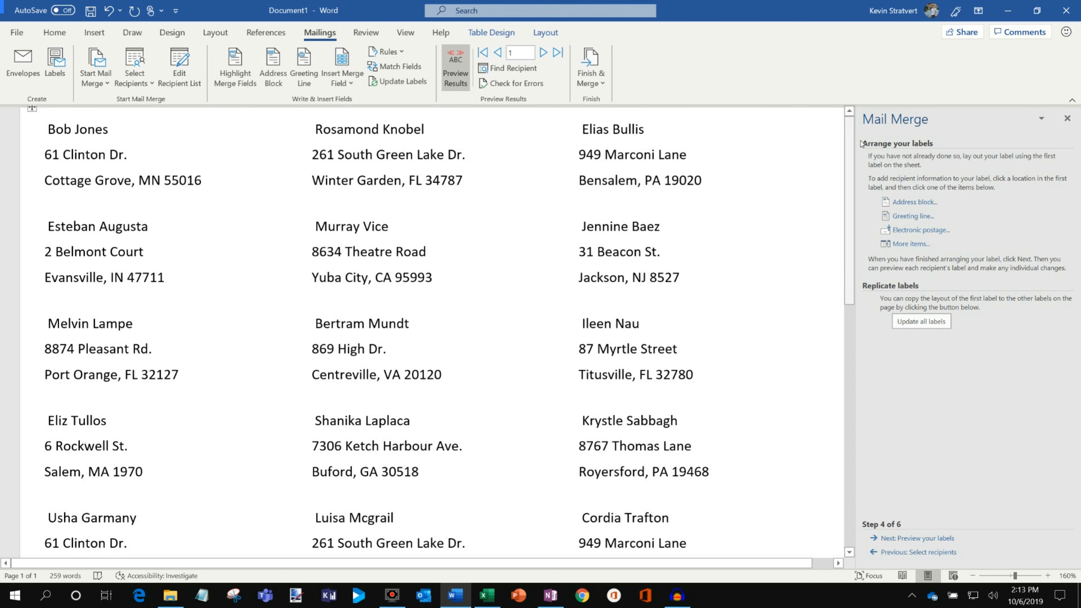
{"action": "left_click_drag", "start_coordinate": [850, 155], "coordinate": [895, 46]}
{"action": "left_click", "coordinate": [454, 76]}
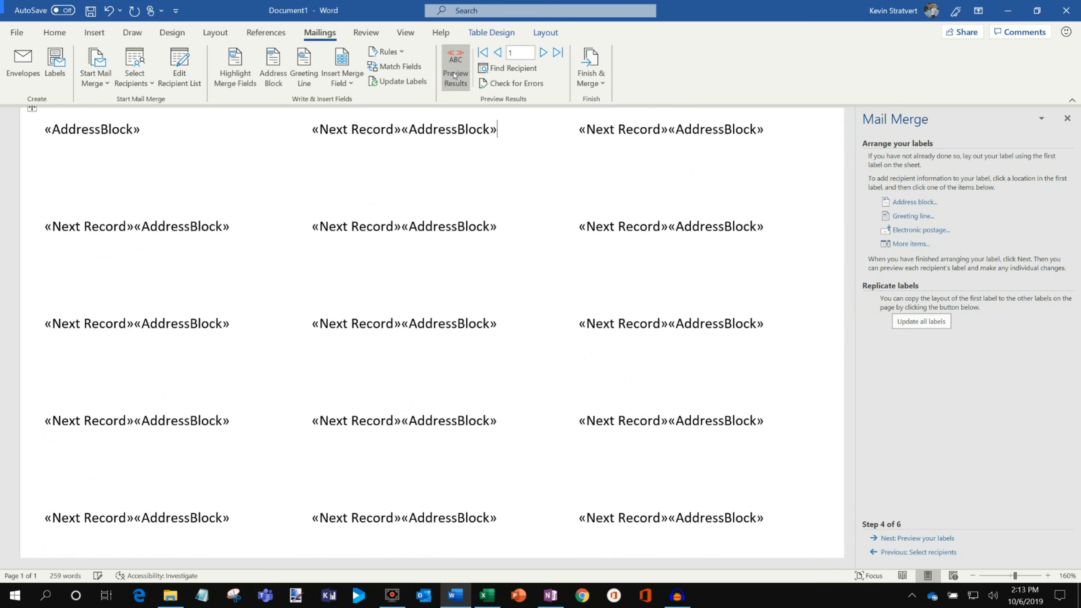
Advance the wizard to previewing the labels, and move the preview to the next recipient and back to the first.
{"action": "left_click", "coordinate": [912, 538]}
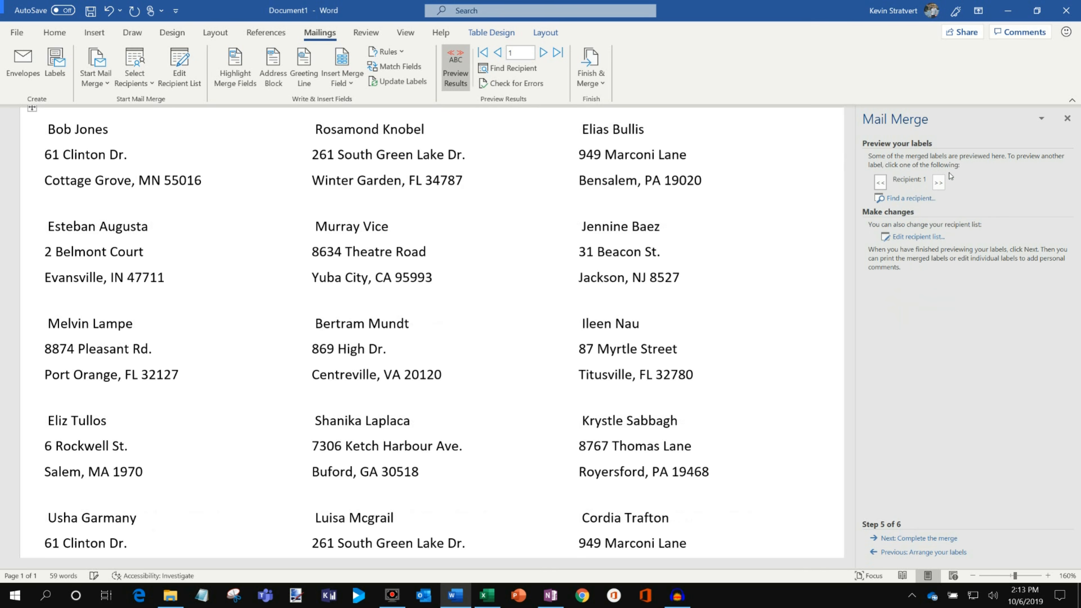
{"action": "left_click", "coordinate": [939, 182]}
{"action": "left_click", "coordinate": [880, 183]}
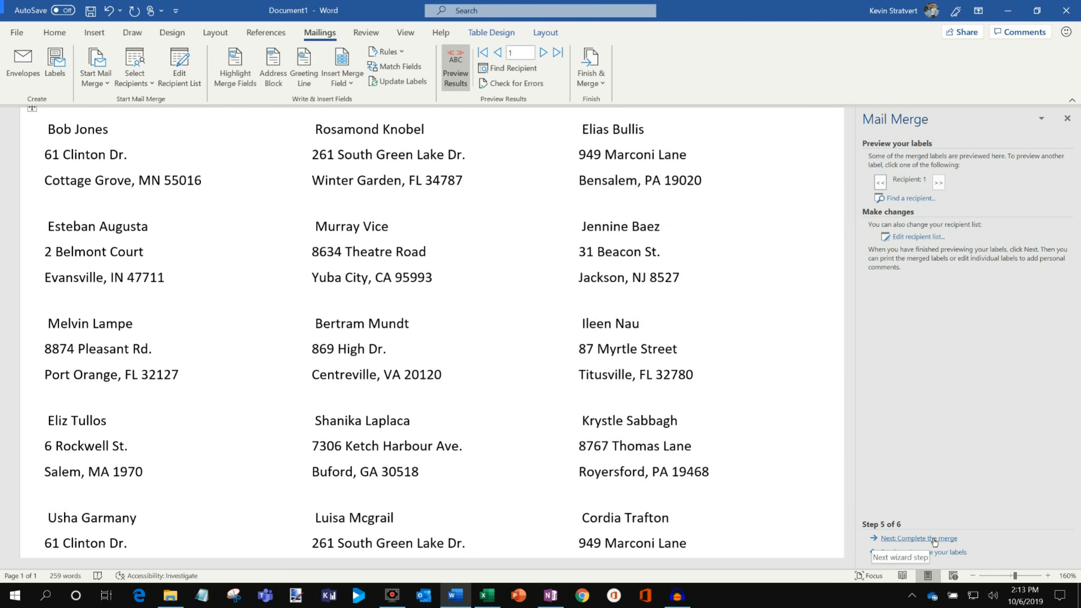
Advance to completing the merge and print all records with Microsoft Print to PDF, saving the output on the Desktop as test.
{"action": "left_click", "coordinate": [934, 538]}
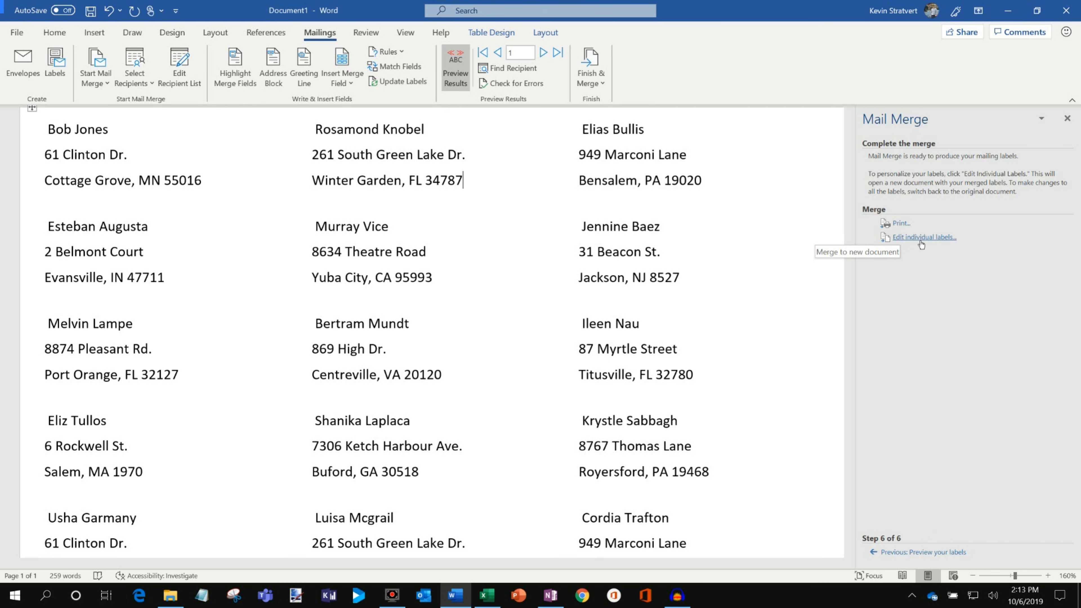
{"action": "left_click", "coordinate": [901, 224]}
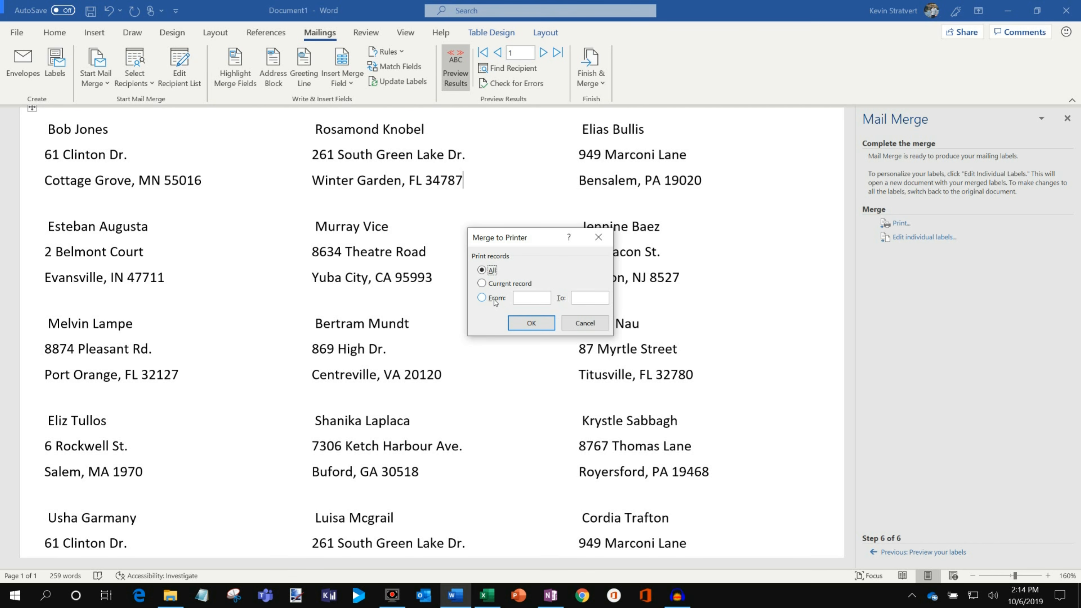
{"action": "left_click", "coordinate": [529, 323]}
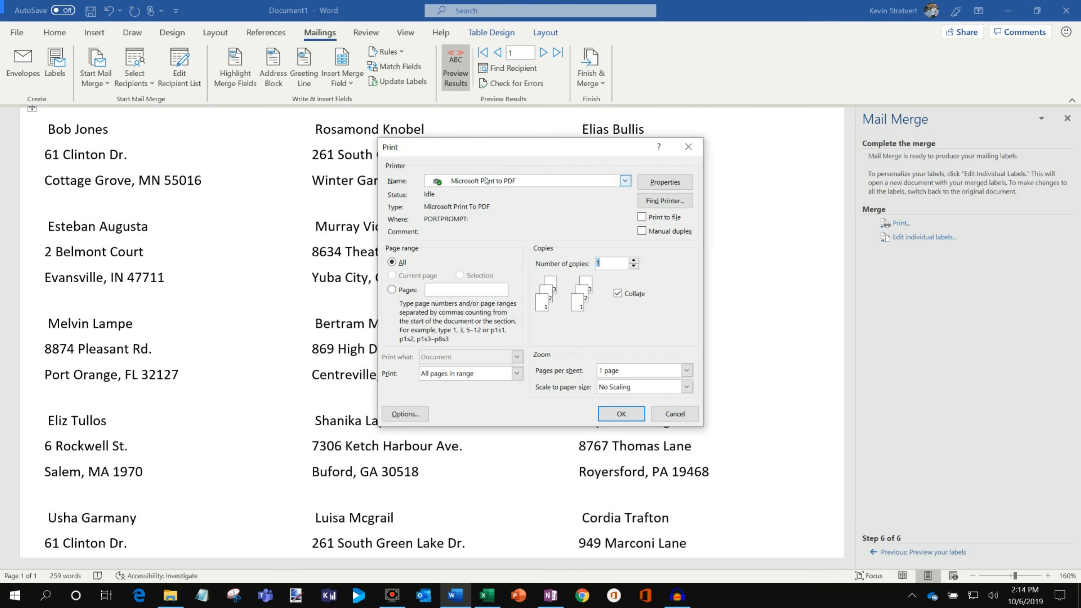
{"action": "left_click", "coordinate": [494, 180]}
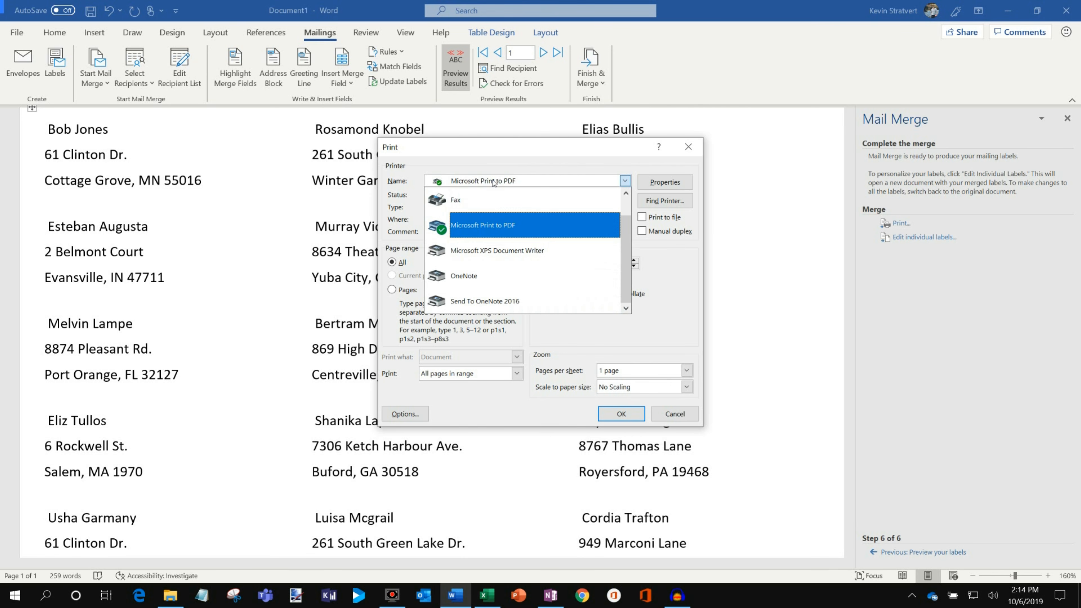
{"action": "left_click", "coordinate": [494, 182]}
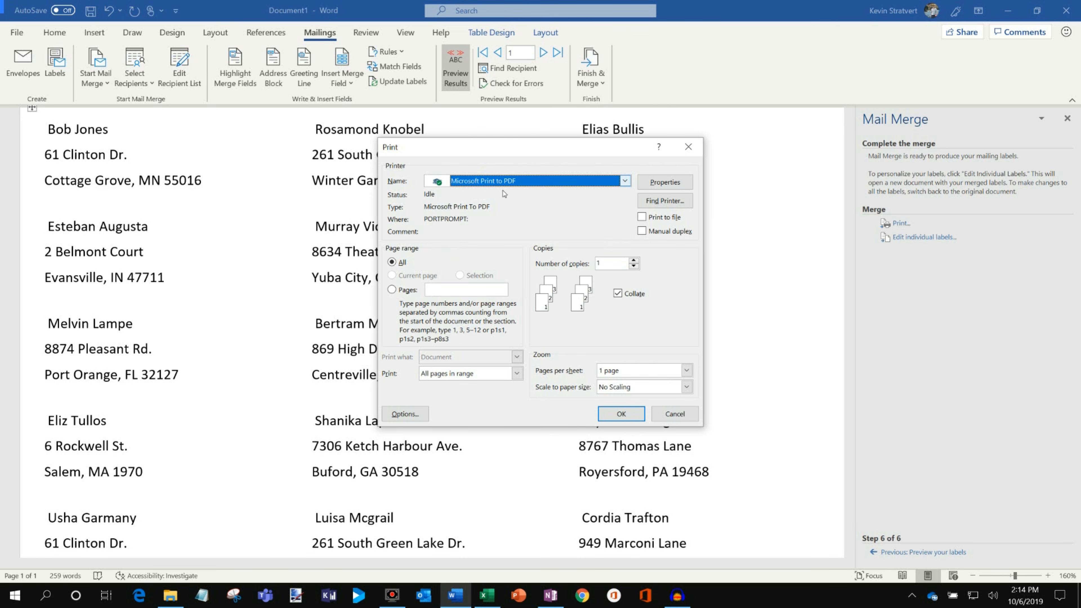
{"action": "left_click", "coordinate": [617, 412]}
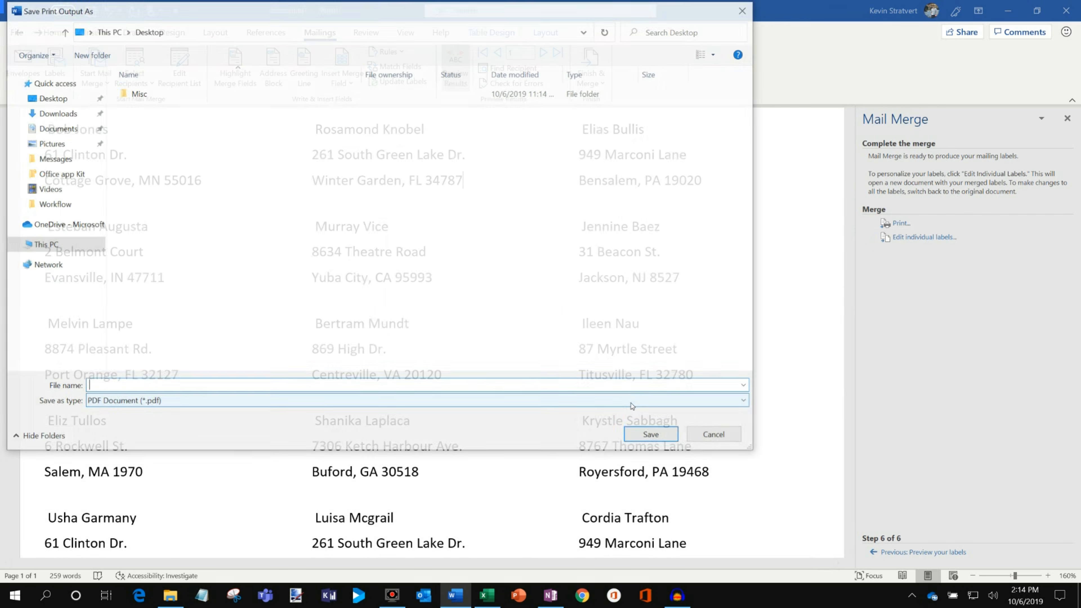
{"action": "left_click", "coordinate": [152, 386]}
{"action": "type", "text": "test"}
{"action": "left_click", "coordinate": [651, 435]}
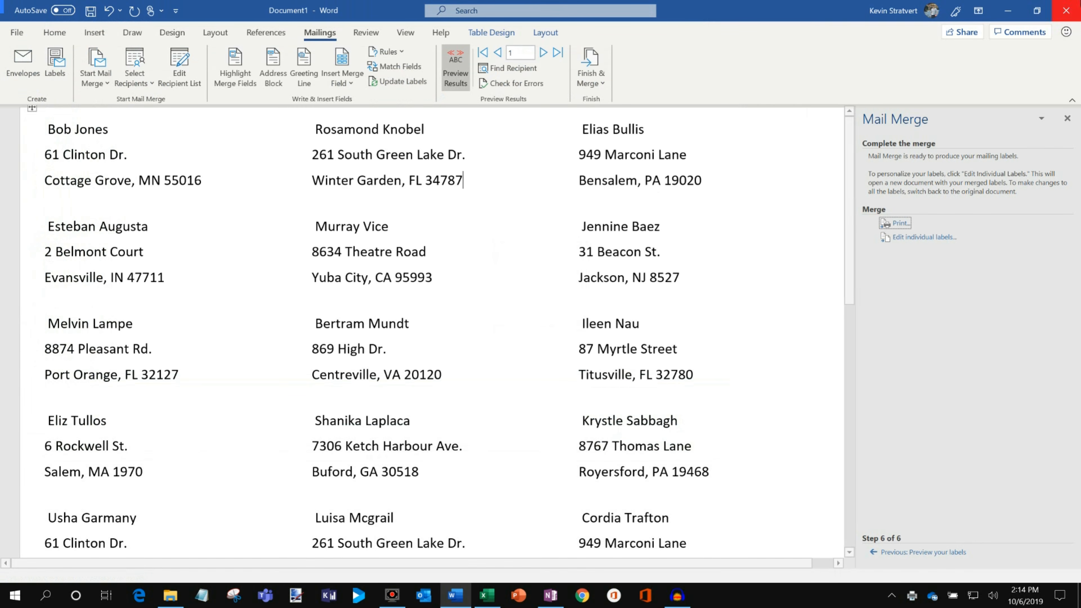
Open the test PDF from the desktop to review its printed labels, and switch back to the Word document.
{"action": "left_click", "coordinate": [1012, 10]}
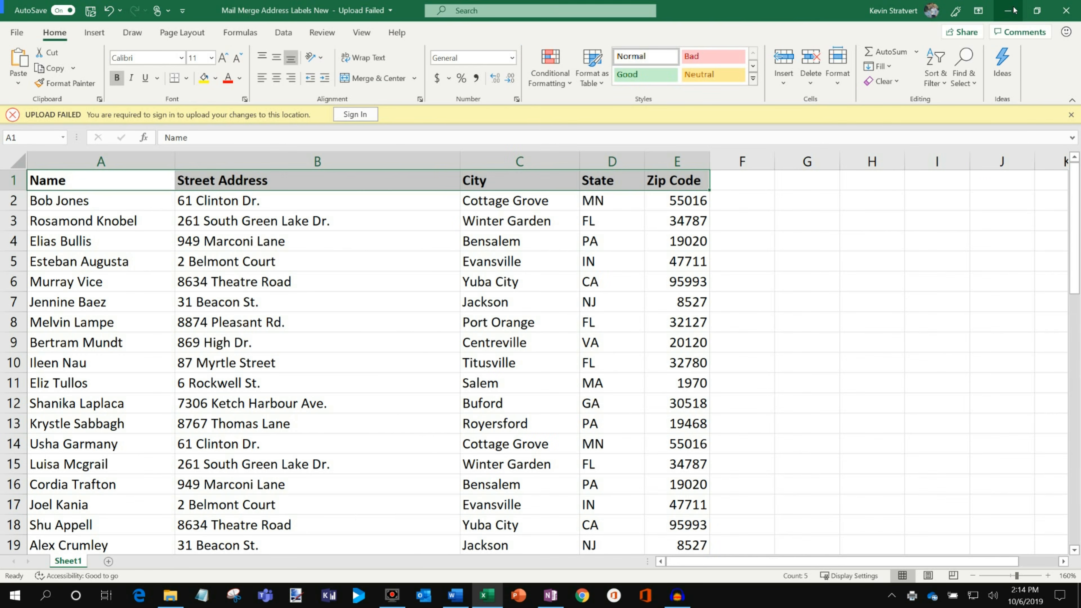
{"action": "left_click", "coordinate": [1014, 10]}
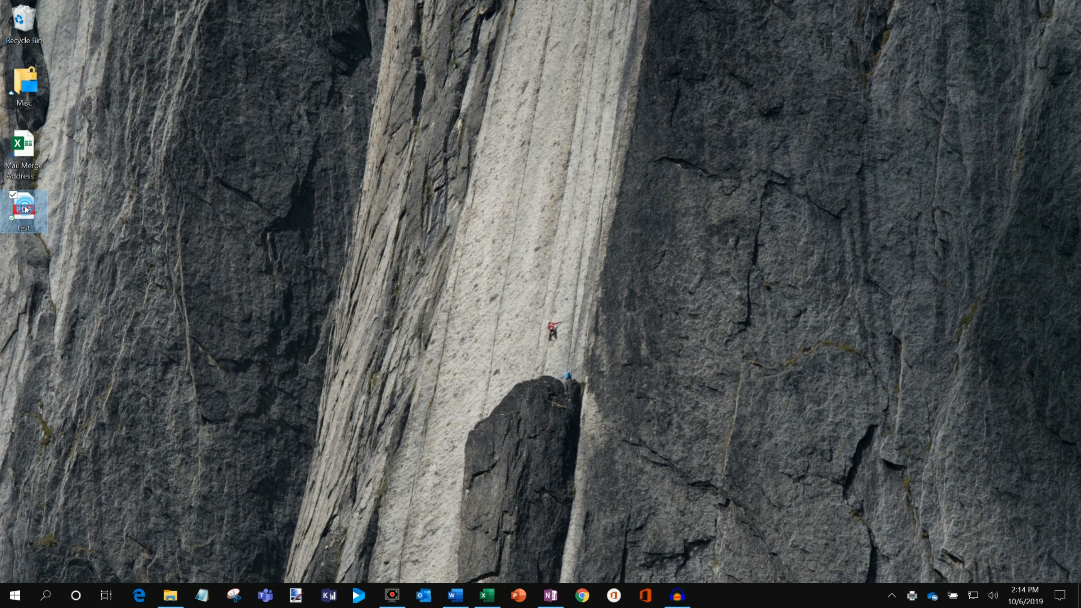
{"action": "double_click", "coordinate": [26, 208]}
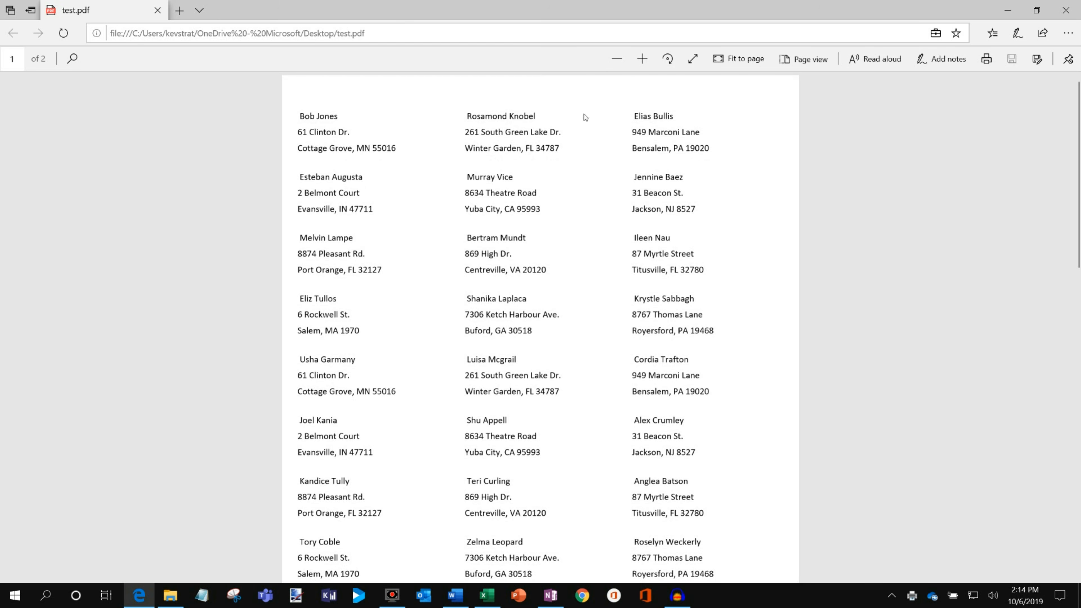
{"action": "left_click_drag", "start_coordinate": [1076, 96], "coordinate": [1068, 39]}
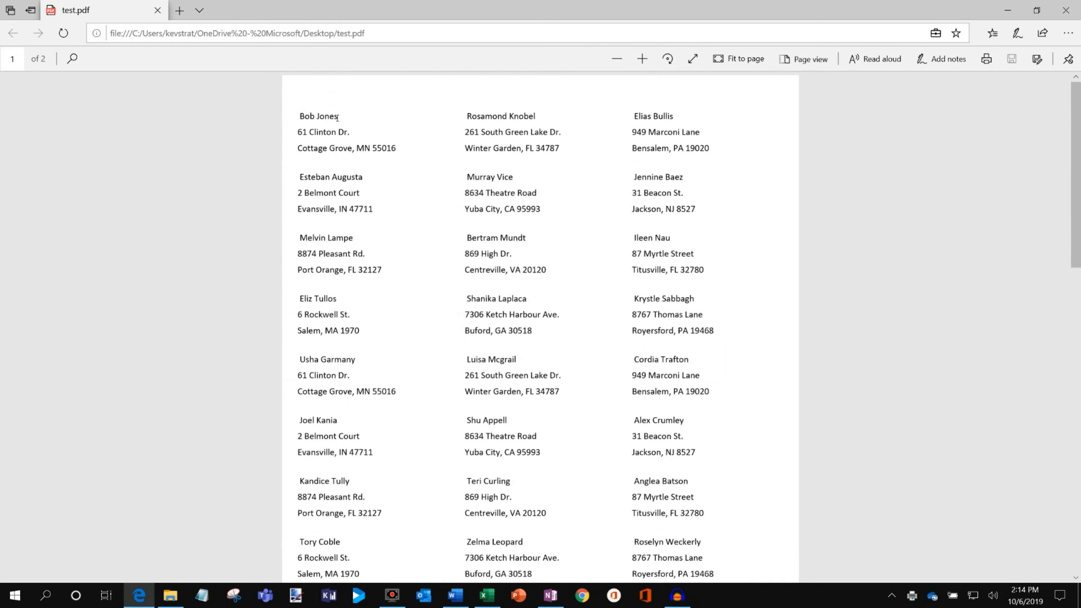
{"action": "mouse_move", "coordinate": [1078, 89]}
{"action": "left_mouse_down"}
{"action": "mouse_move", "coordinate": [1078, 326]}
{"action": "mouse_move", "coordinate": [1061, 507]}
{"action": "mouse_move", "coordinate": [1080, 340]}
{"action": "mouse_move", "coordinate": [1077, 70]}
{"action": "left_mouse_up"}
{"action": "left_click", "coordinate": [1006, 10]}
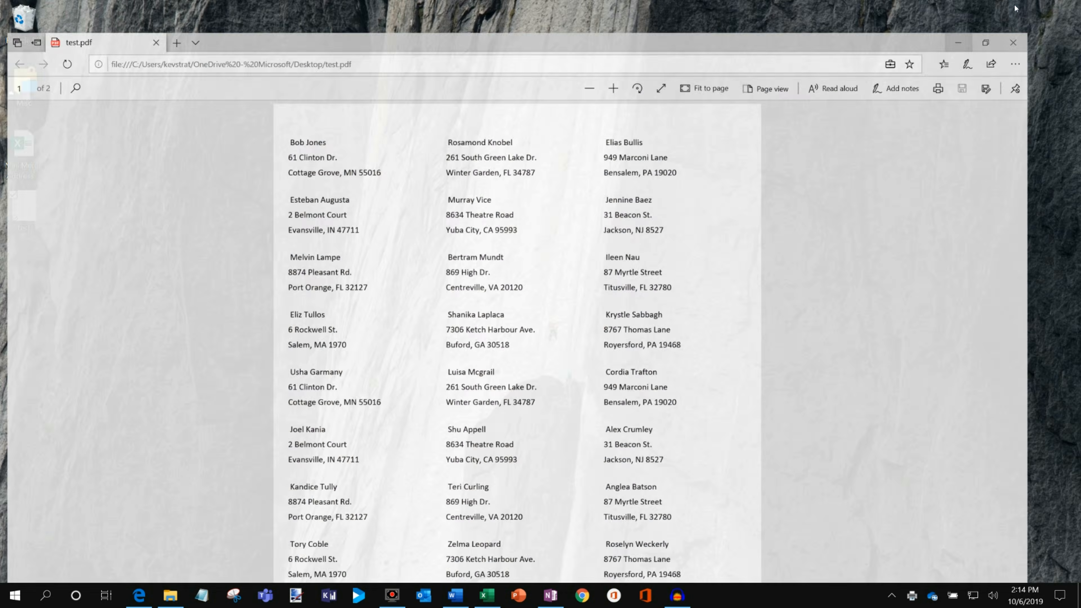
{"action": "left_click", "coordinate": [454, 594]}
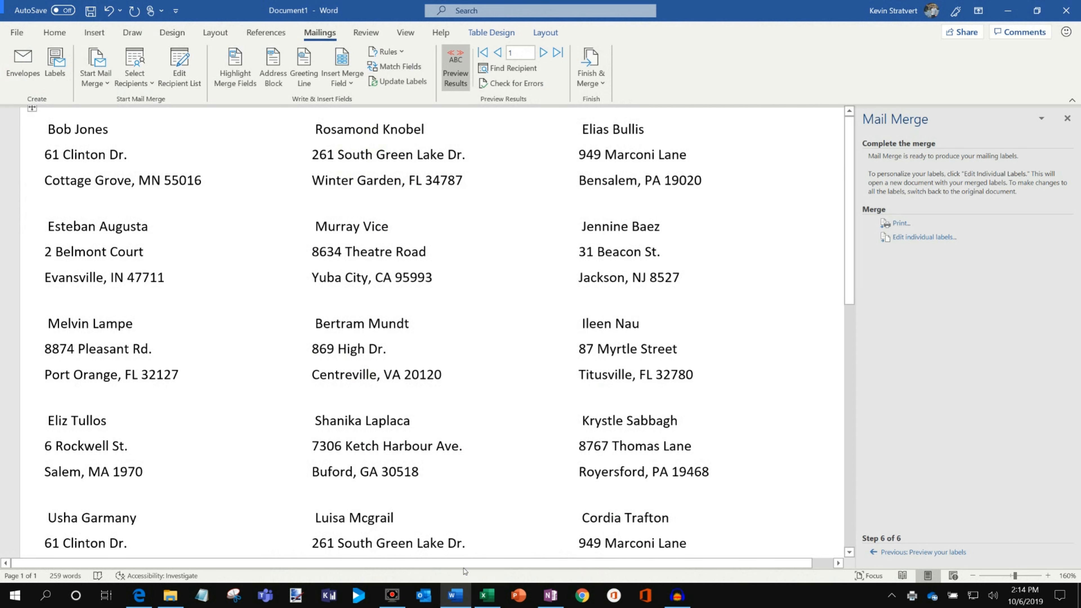